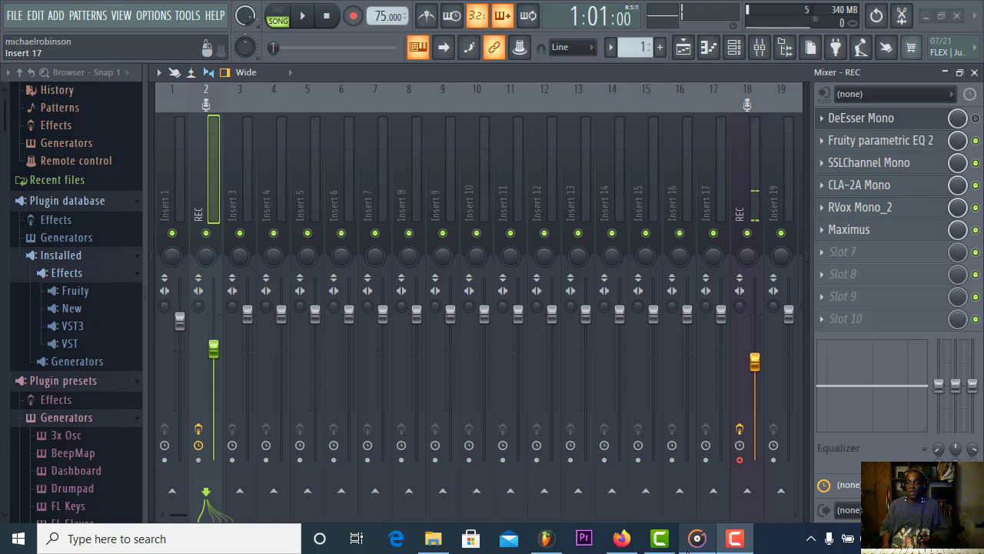
Play the song, mute the REC channel on insert 2, then stop back at the start.
{"action": "mouse_move", "coordinate": [696, 538]}
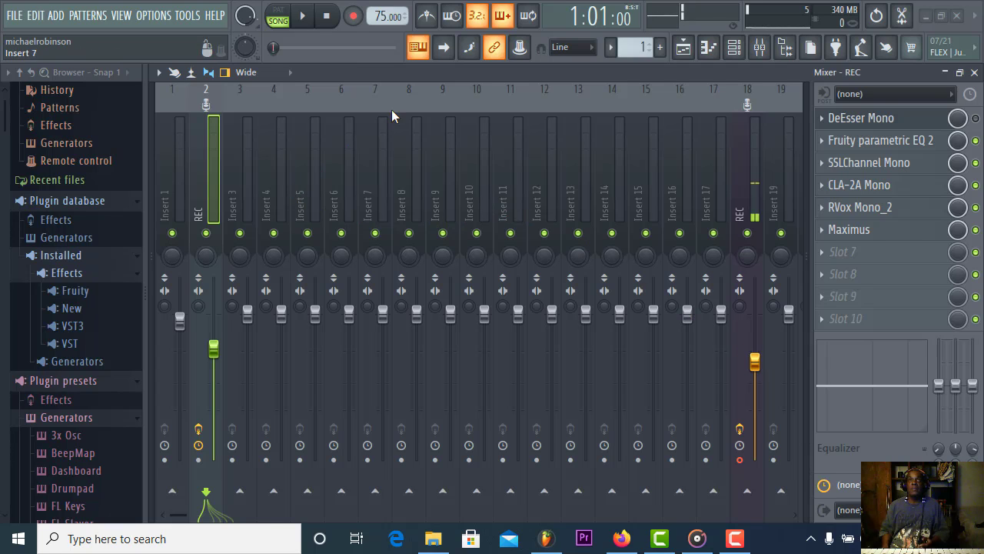
{"action": "left_click", "coordinate": [303, 16]}
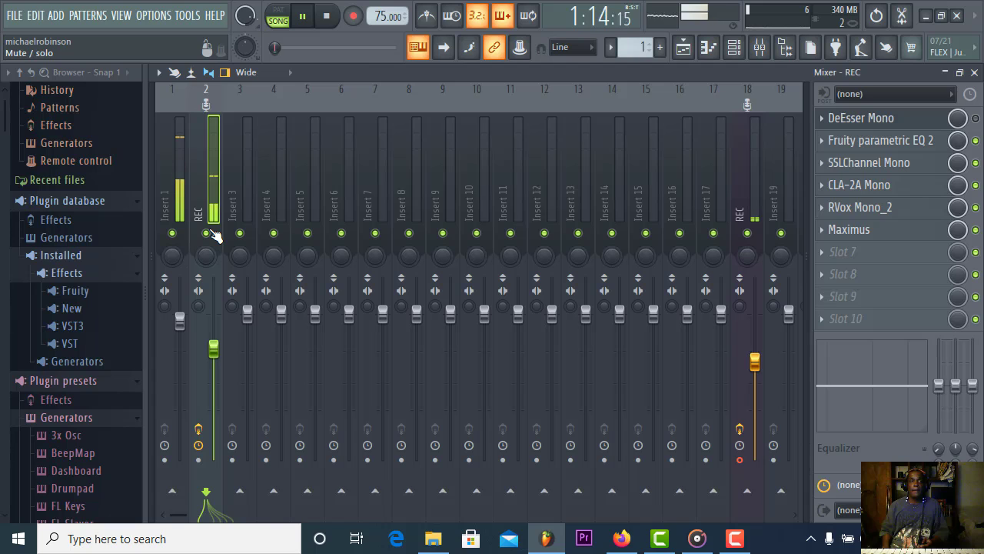
{"action": "left_click", "coordinate": [206, 233]}
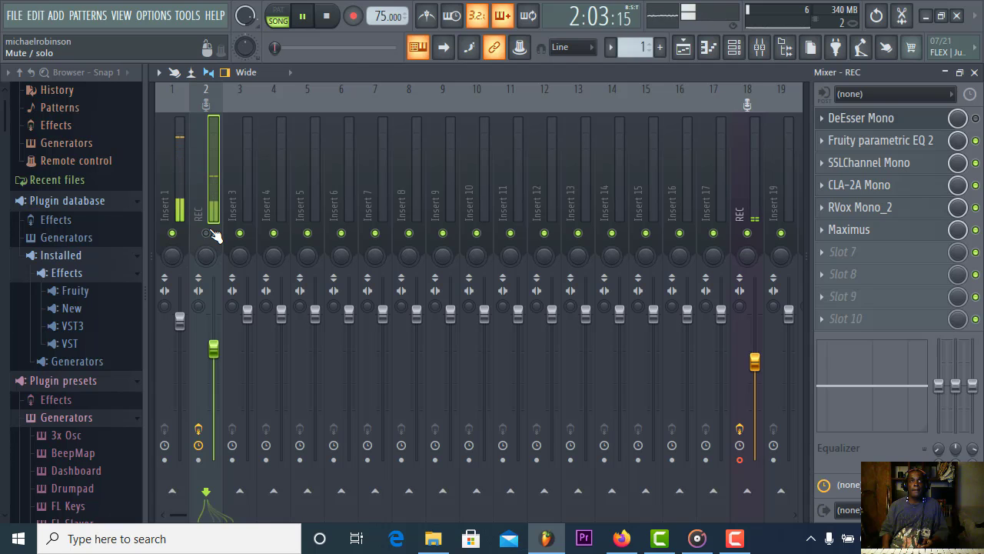
{"action": "left_click", "coordinate": [328, 19]}
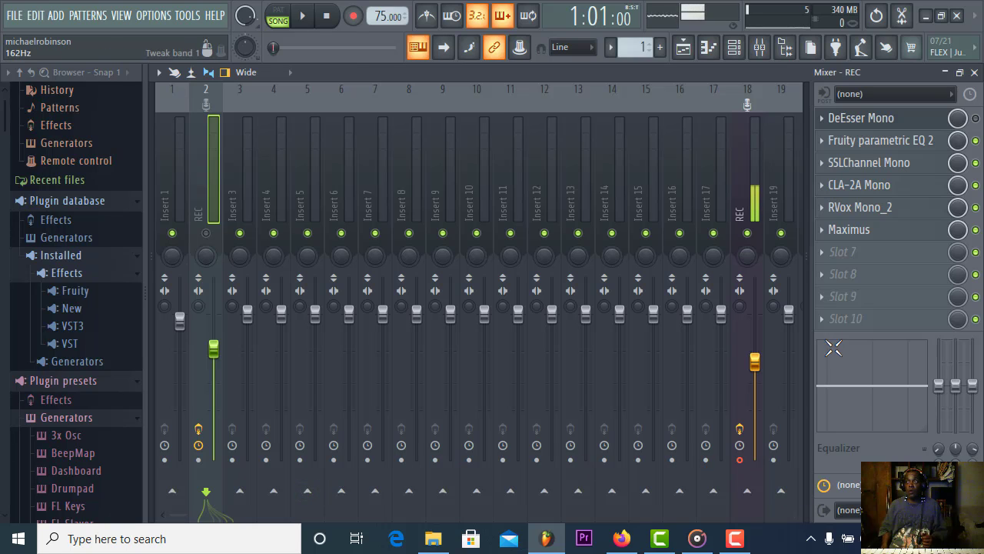
Open Maximus on the REC insert, browse its presets without changing, and lower the pre gain.
{"action": "left_click", "coordinate": [872, 237]}
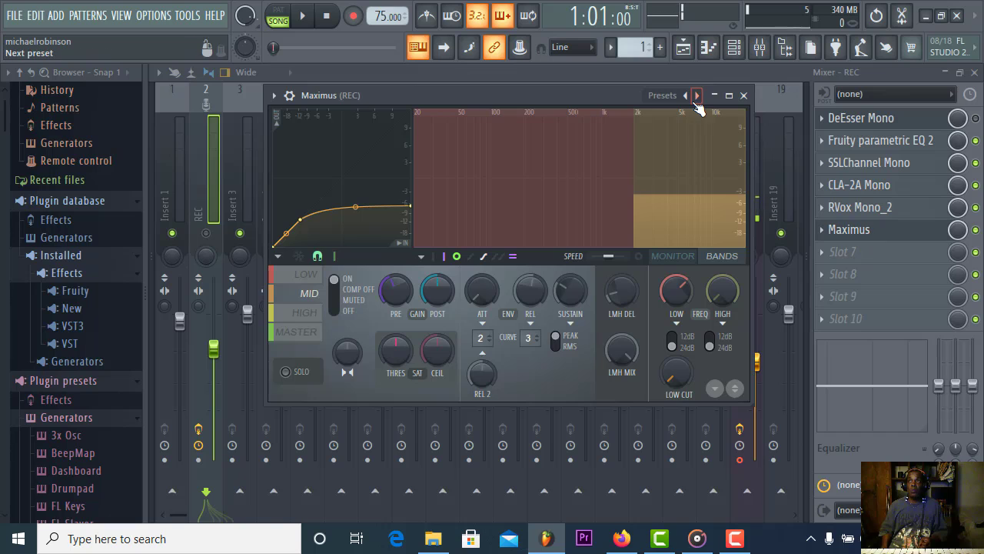
{"action": "right_click", "coordinate": [696, 96]}
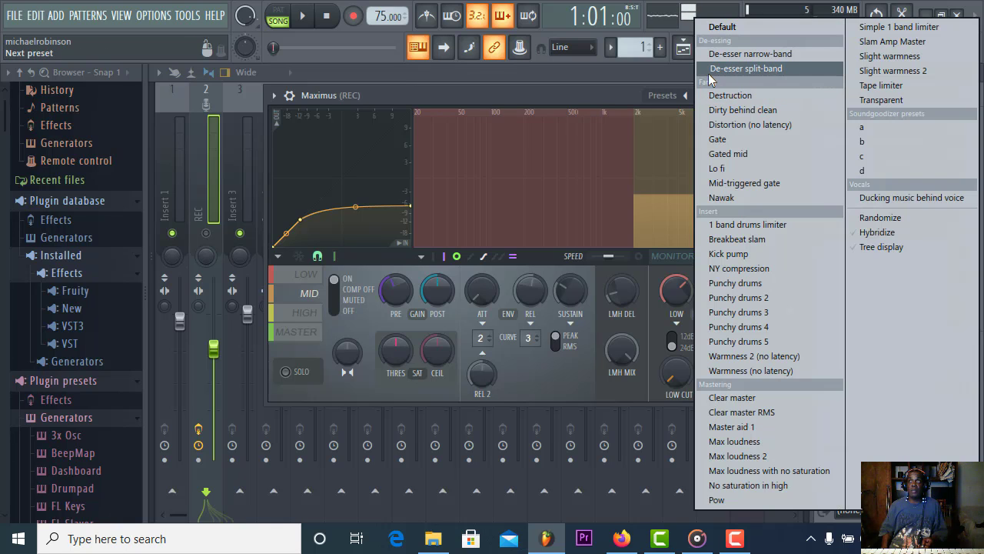
{"action": "left_click", "coordinate": [602, 99]}
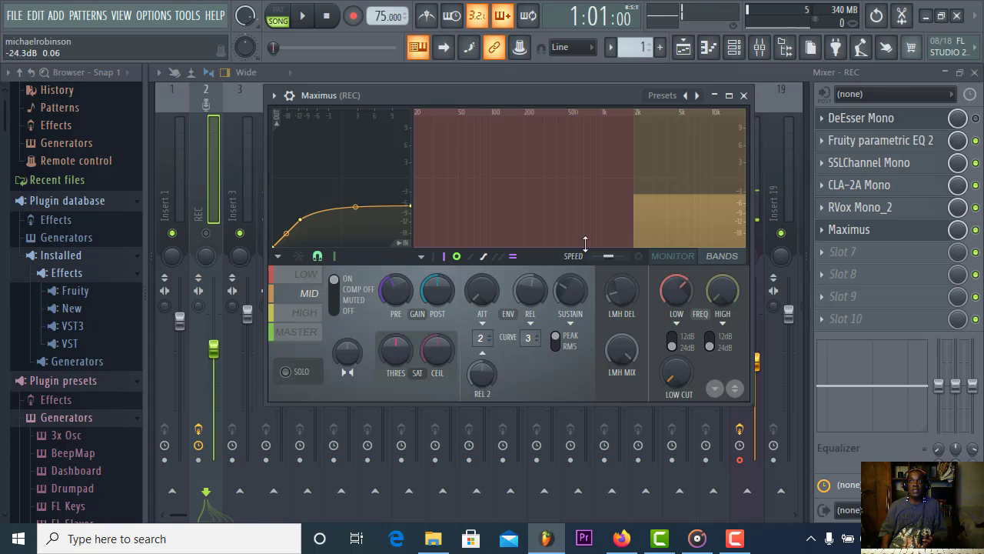
{"action": "left_click_drag", "start_coordinate": [391, 293], "coordinate": [395, 300]}
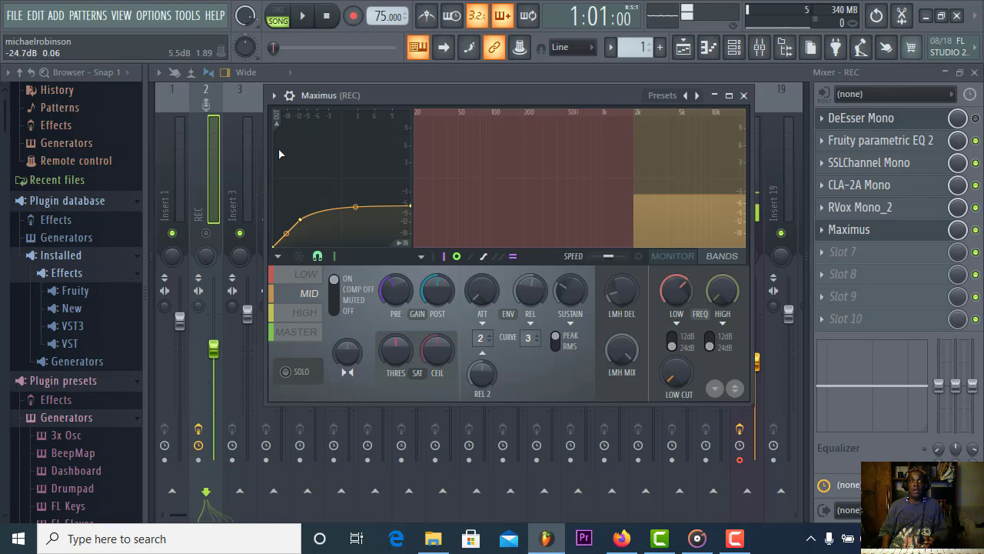
Unmute insert 2 and audition the song while adjusting the Maximus pre gain further.
{"action": "left_click", "coordinate": [218, 232]}
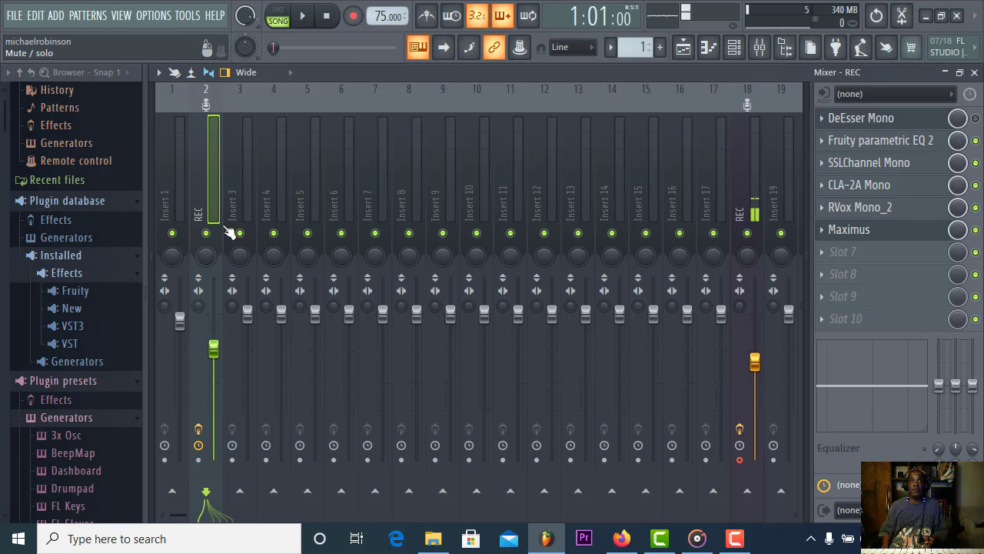
{"action": "left_click", "coordinate": [888, 231]}
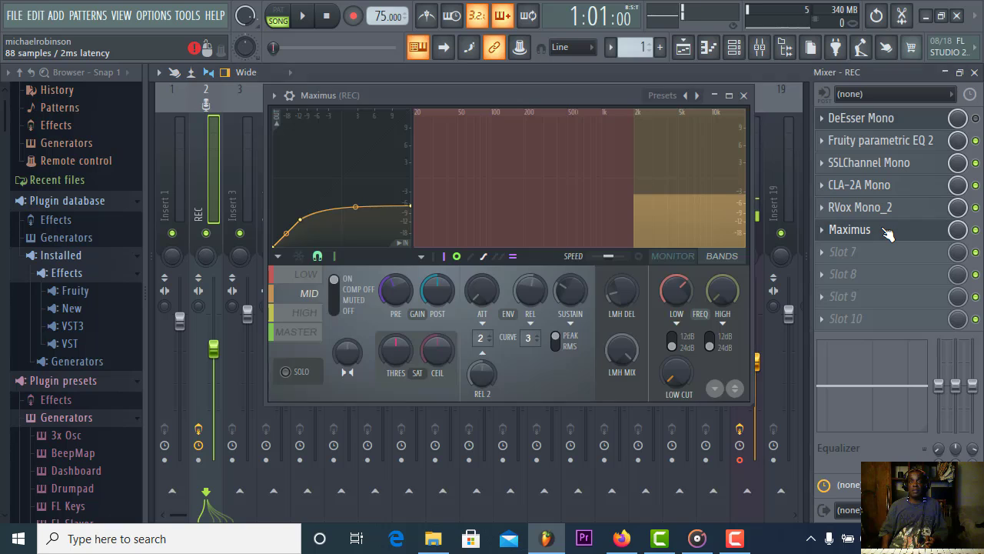
{"action": "left_click", "coordinate": [302, 15]}
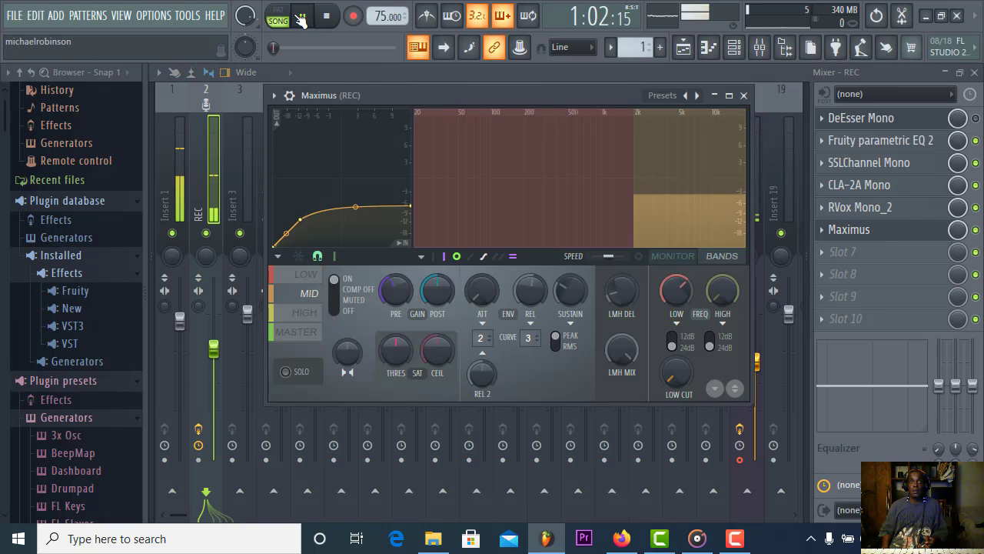
{"action": "left_click_drag", "start_coordinate": [376, 277], "coordinate": [395, 289]}
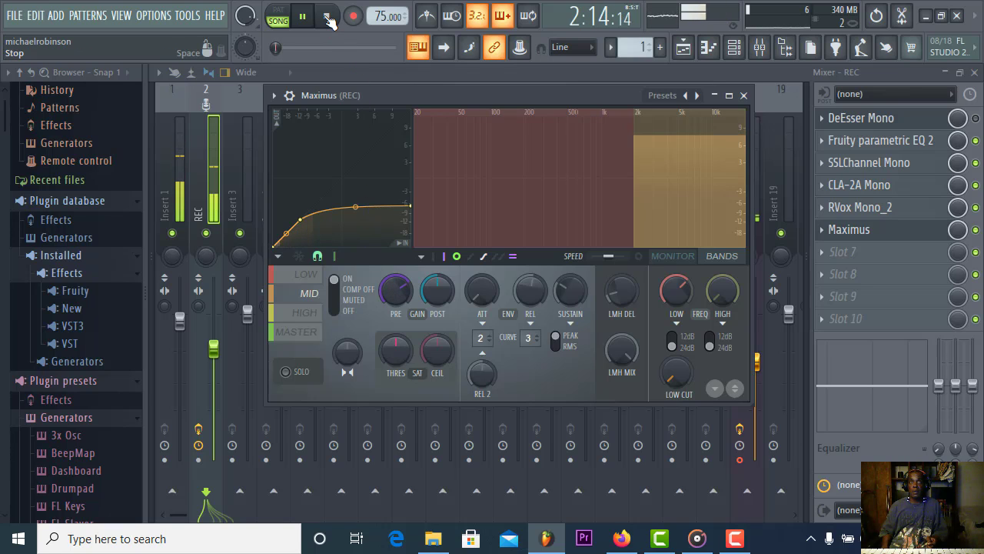
{"action": "left_click", "coordinate": [328, 19]}
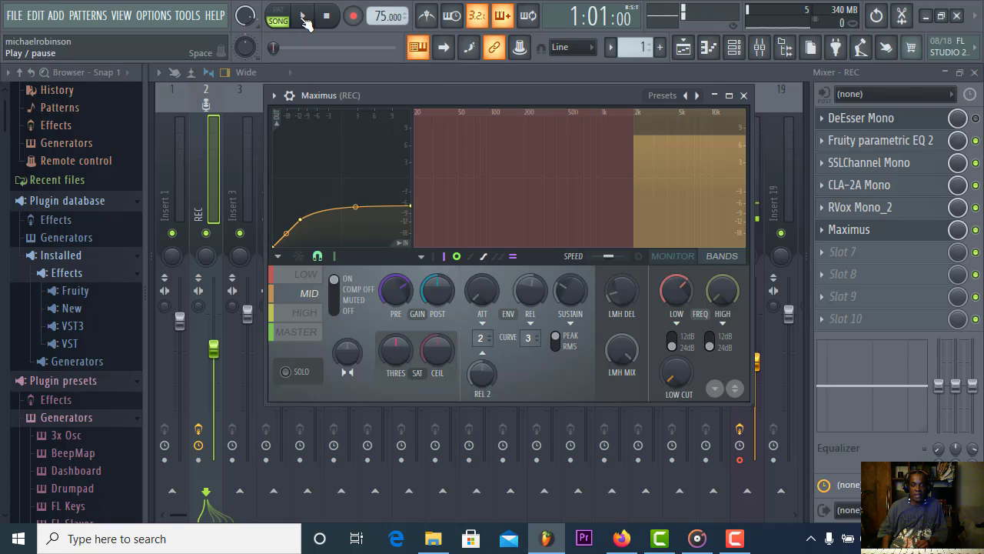
During playback, bring the Maximus pre gain from 7.7 dB down to about -3.5 dB.
{"action": "left_click", "coordinate": [305, 21]}
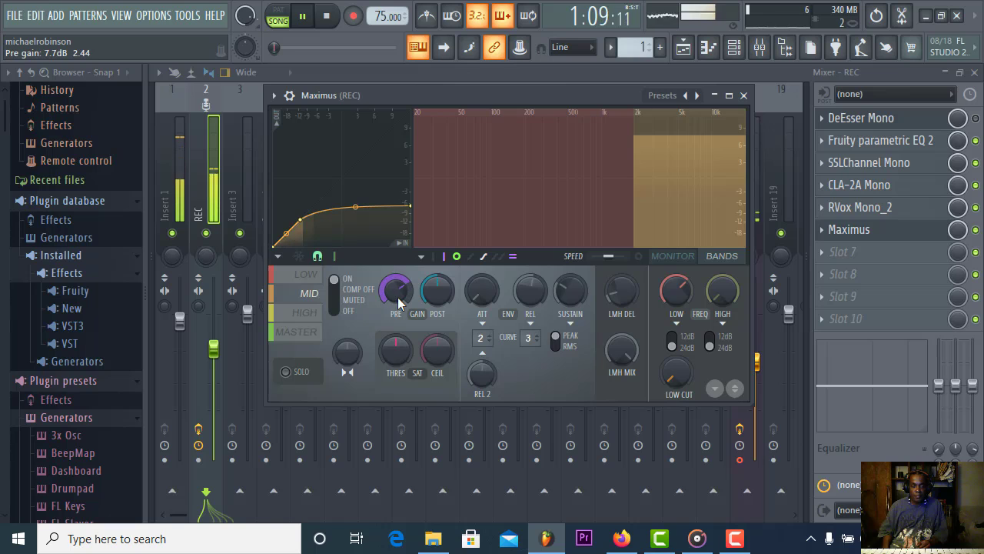
{"action": "left_click_drag", "start_coordinate": [398, 302], "coordinate": [398, 359]}
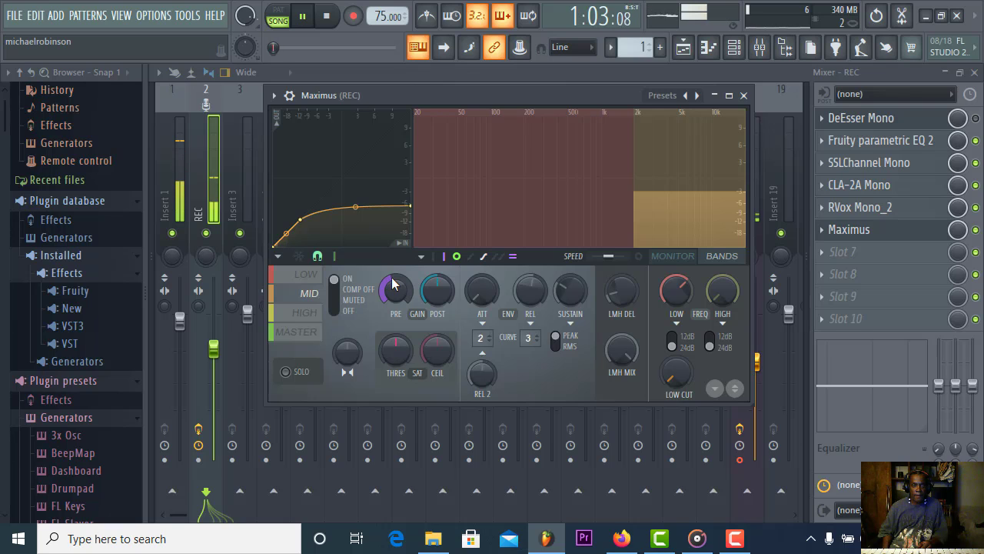
{"action": "left_click_drag", "start_coordinate": [392, 284], "coordinate": [392, 286]}
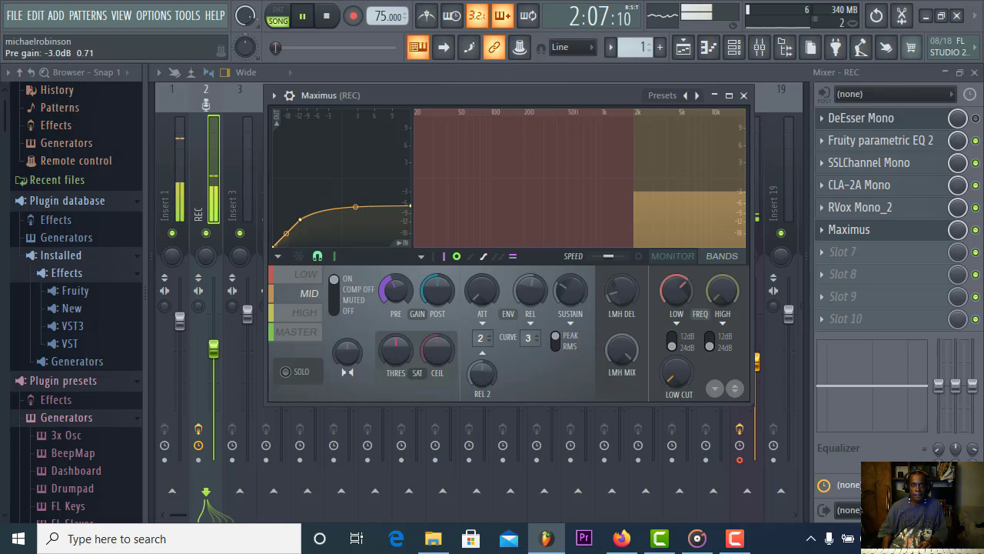
{"action": "left_click_drag", "start_coordinate": [392, 286], "coordinate": [392, 285]}
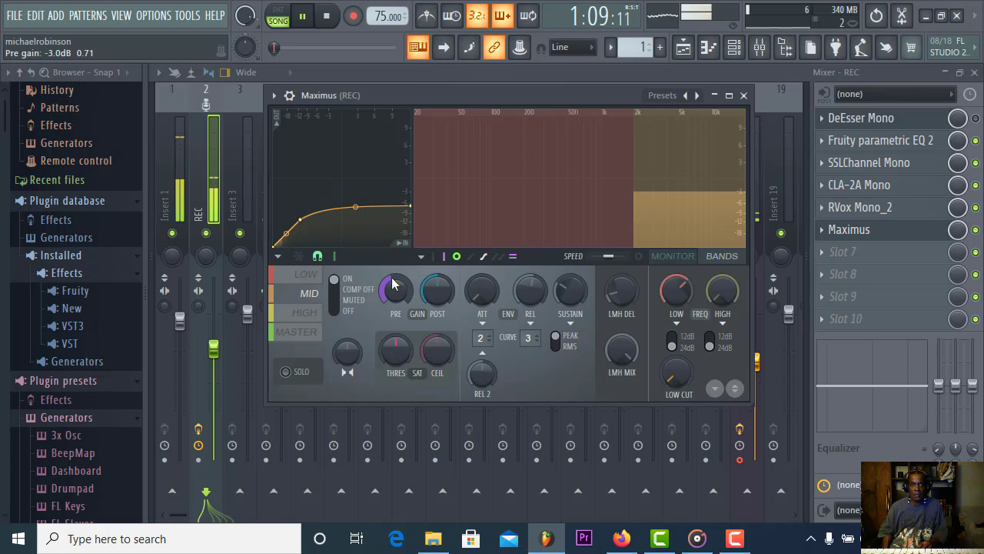
{"action": "left_click_drag", "start_coordinate": [392, 284], "coordinate": [392, 290]}
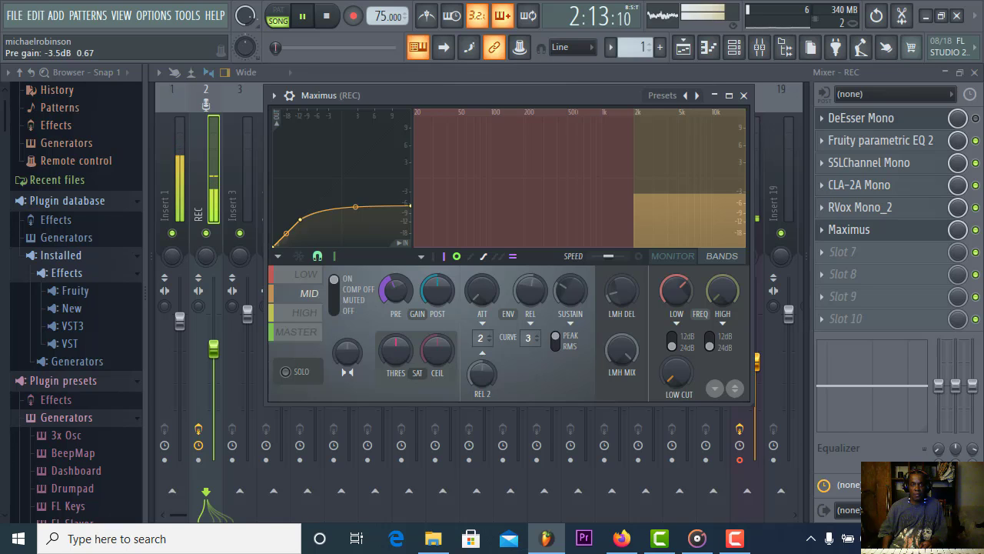
{"action": "left_click_drag", "start_coordinate": [392, 289], "coordinate": [392, 284]}
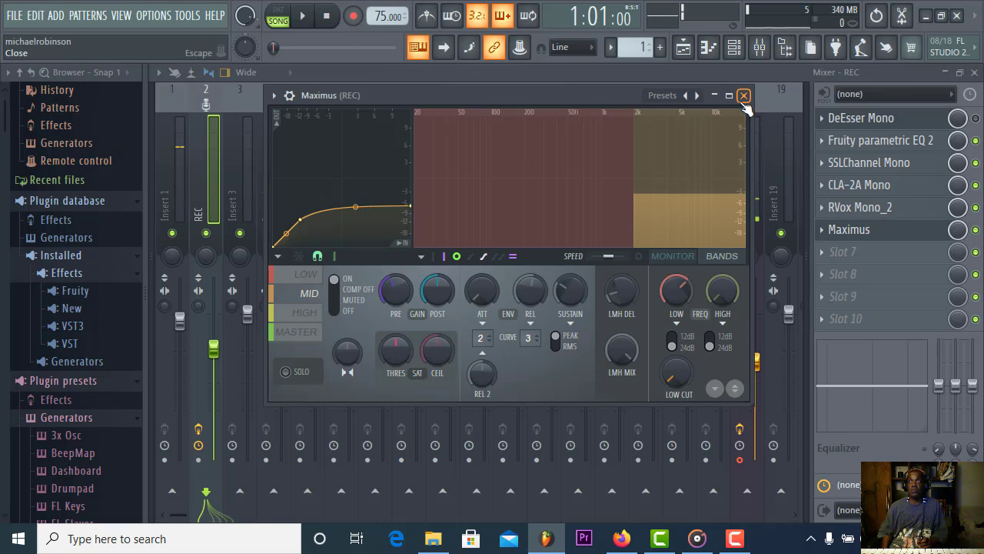
Close and bypass Maximus, then set the DeEsser Mono threshold to 0.0.
{"action": "left_click", "coordinate": [743, 96]}
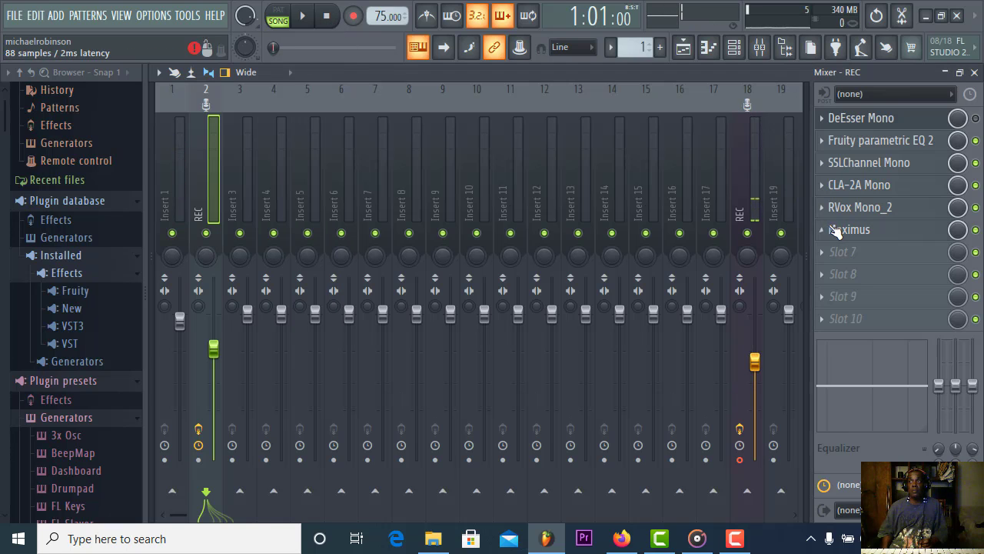
{"action": "left_click", "coordinate": [975, 230]}
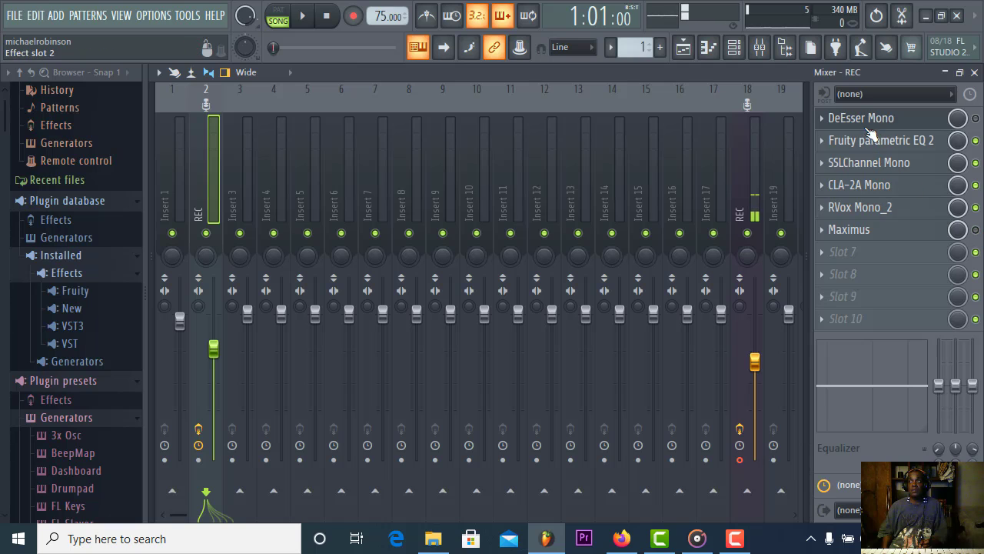
{"action": "left_click", "coordinate": [919, 122]}
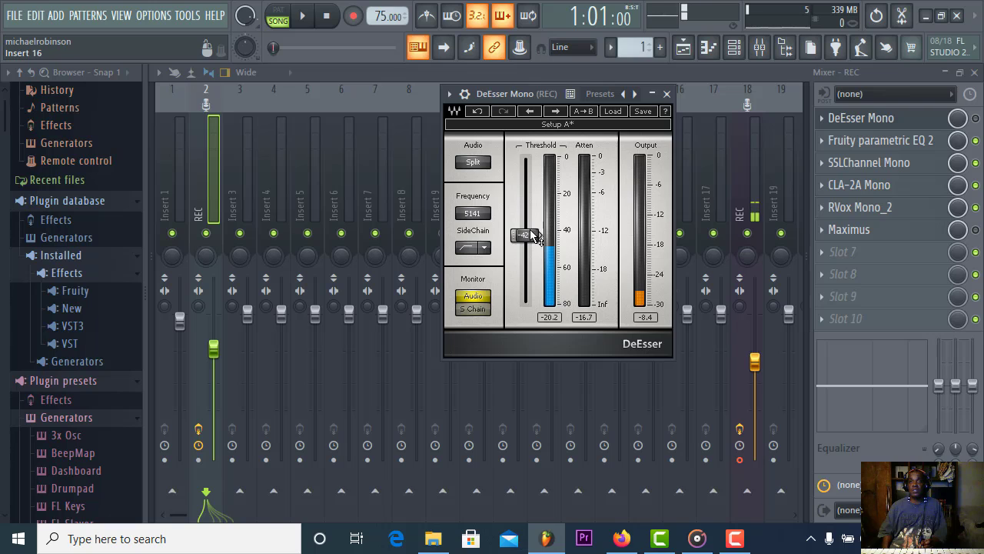
{"action": "left_click_drag", "start_coordinate": [536, 237], "coordinate": [536, 156]}
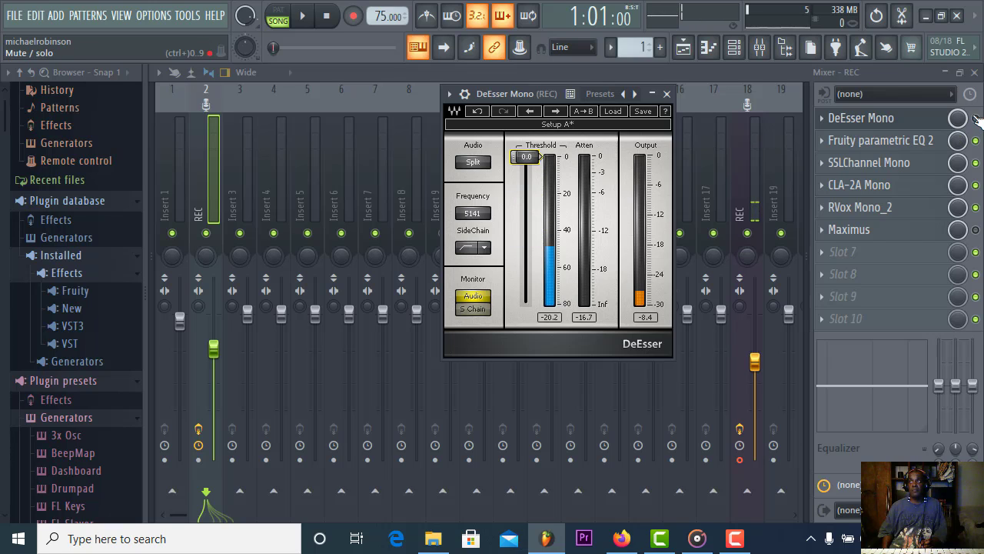
{"action": "key", "text": "Escape"}
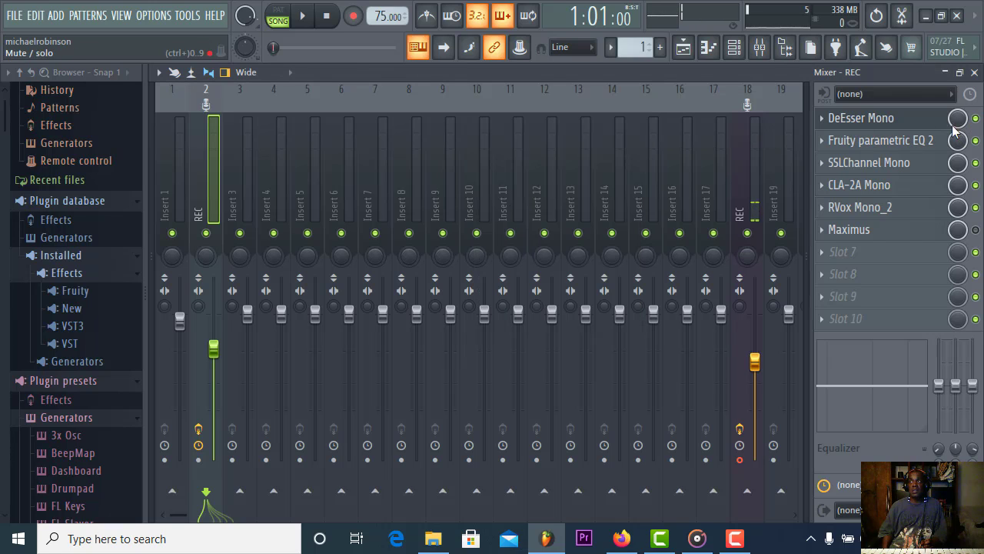
Lower the DeEsser Mono threshold to -52.3 dB while listening to playback.
{"action": "left_click", "coordinate": [865, 119]}
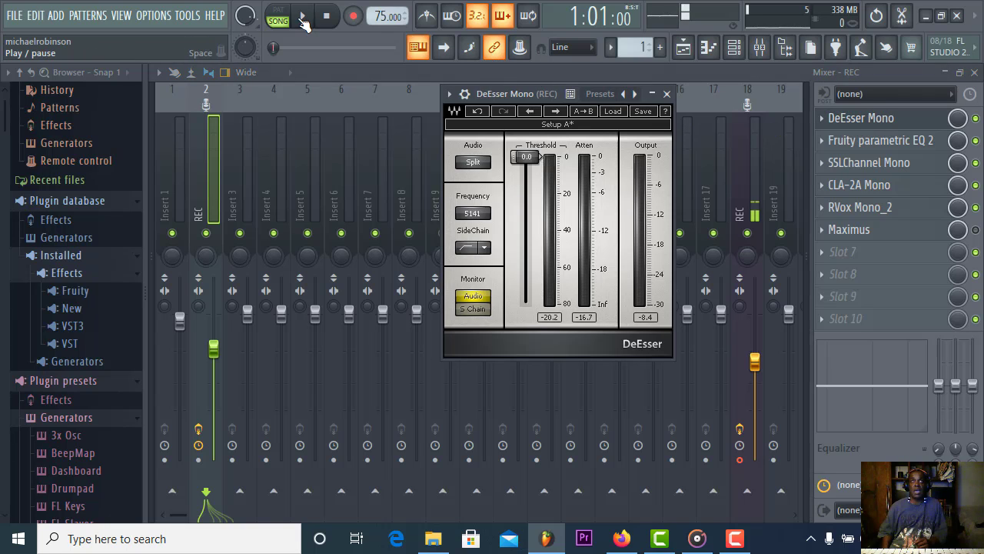
{"action": "left_click", "coordinate": [302, 19]}
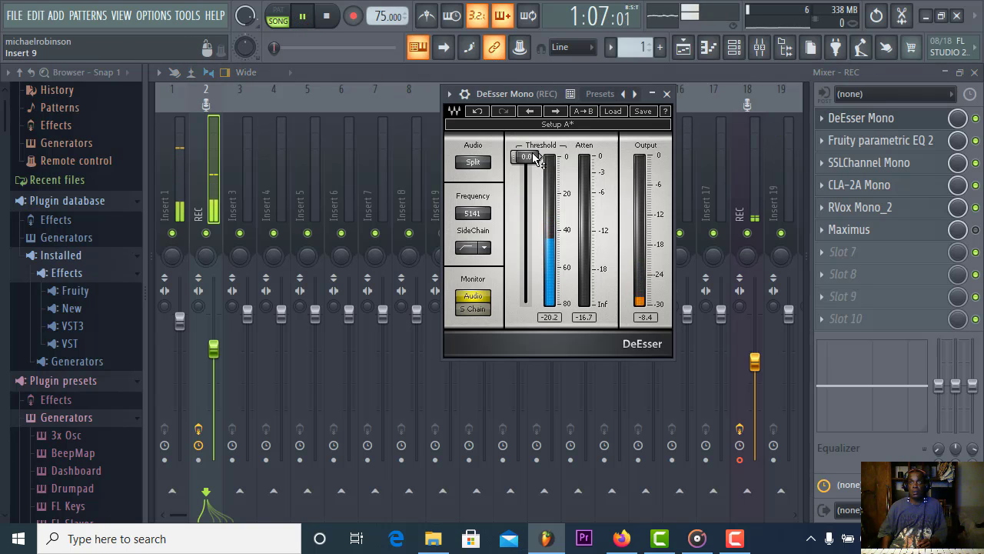
{"action": "left_click_drag", "start_coordinate": [536, 157], "coordinate": [540, 252]}
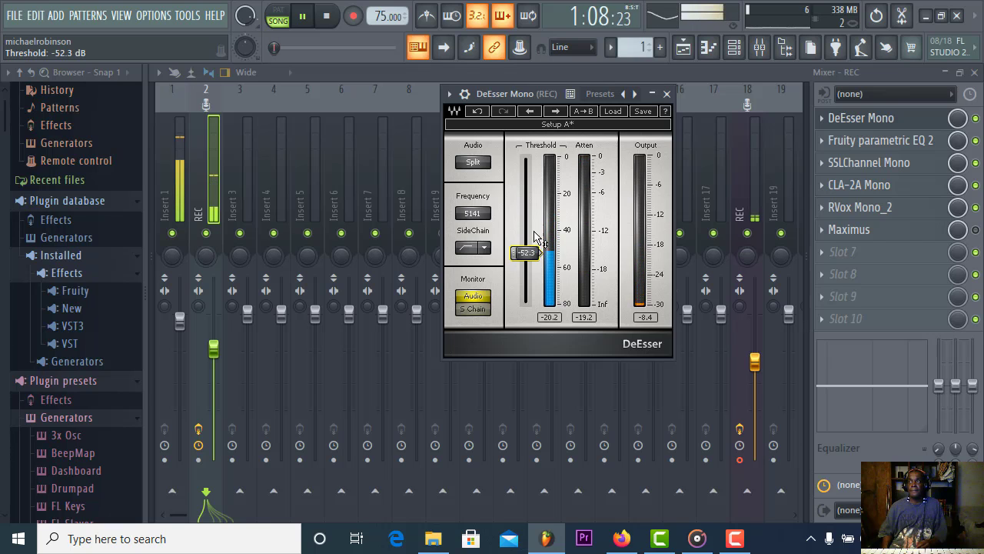
{"action": "left_click", "coordinate": [331, 17]}
Toggle mute on inserts 1 and 2, leave REC unmuted, and reopen DeEsser Mono.
{"action": "left_click", "coordinate": [173, 233]}
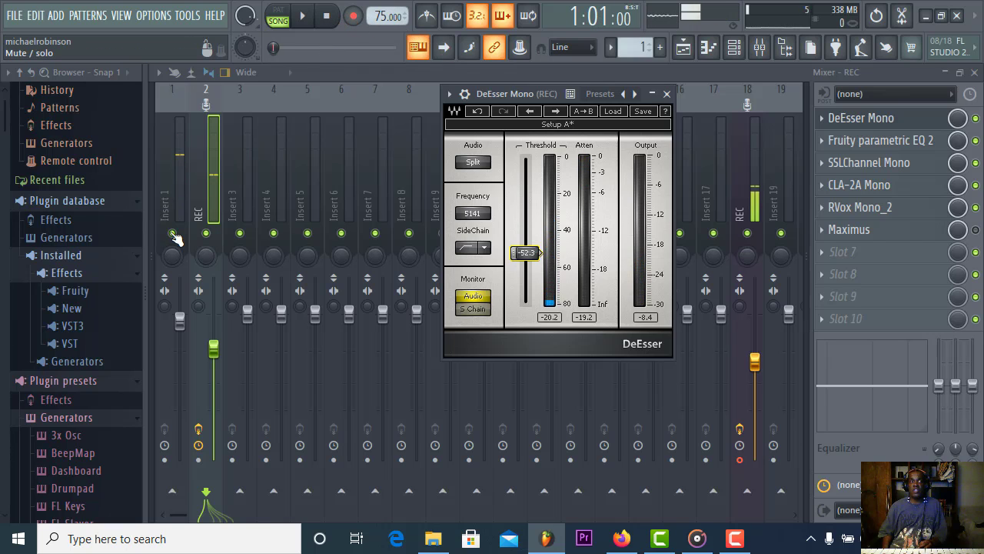
{"action": "left_click", "coordinate": [206, 233]}
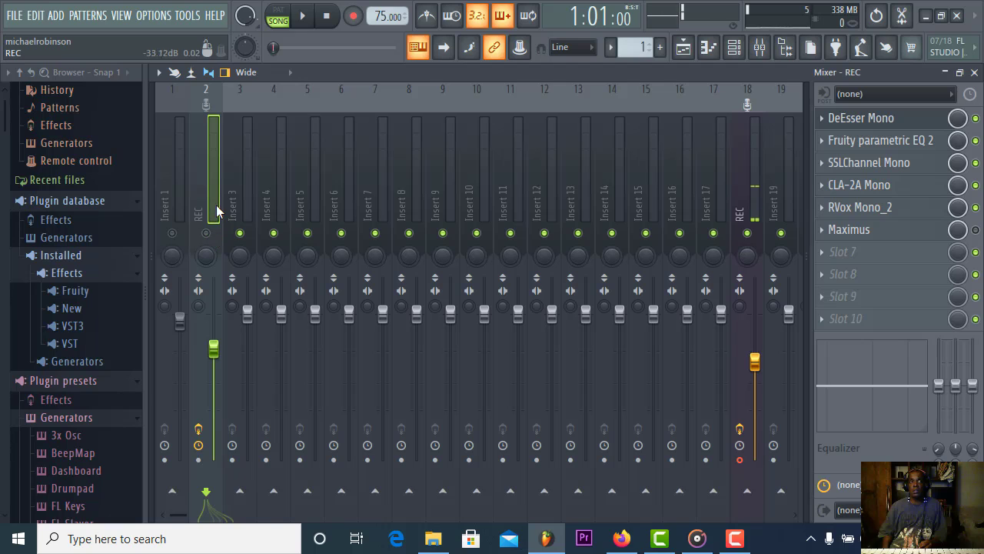
{"action": "left_click", "coordinate": [206, 233]}
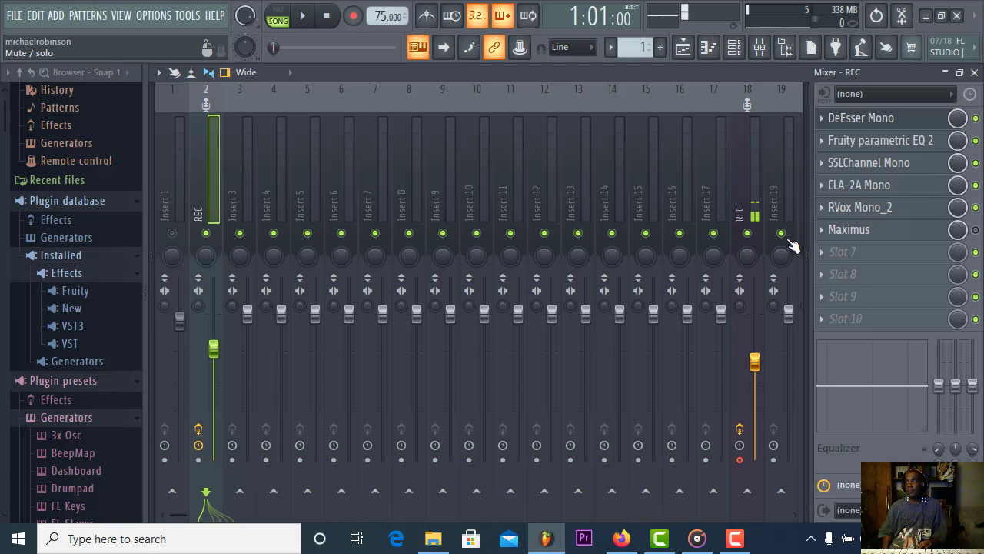
{"action": "left_click", "coordinate": [882, 120]}
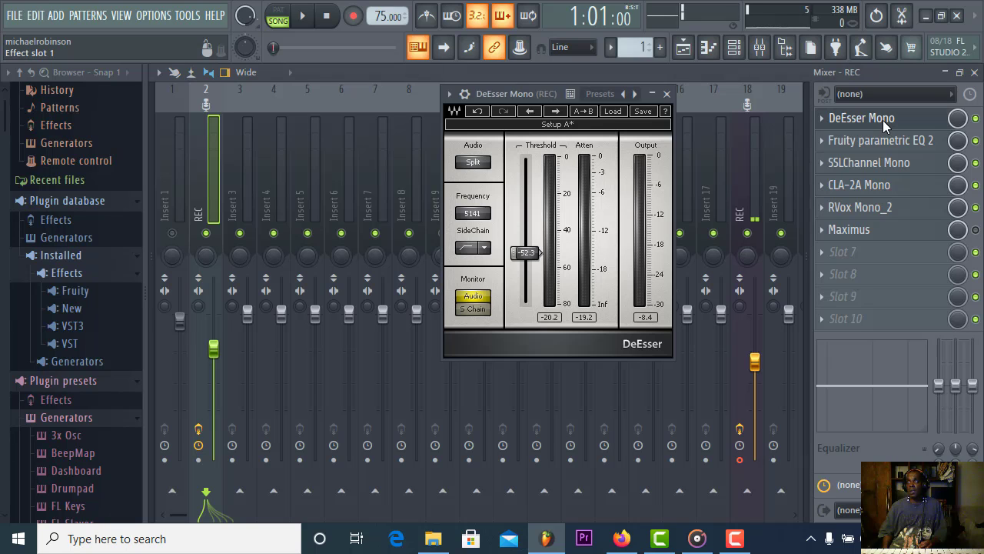
Load Fruity dB Meter into an empty effect slot on the Master track.
{"action": "left_click", "coordinate": [169, 192]}
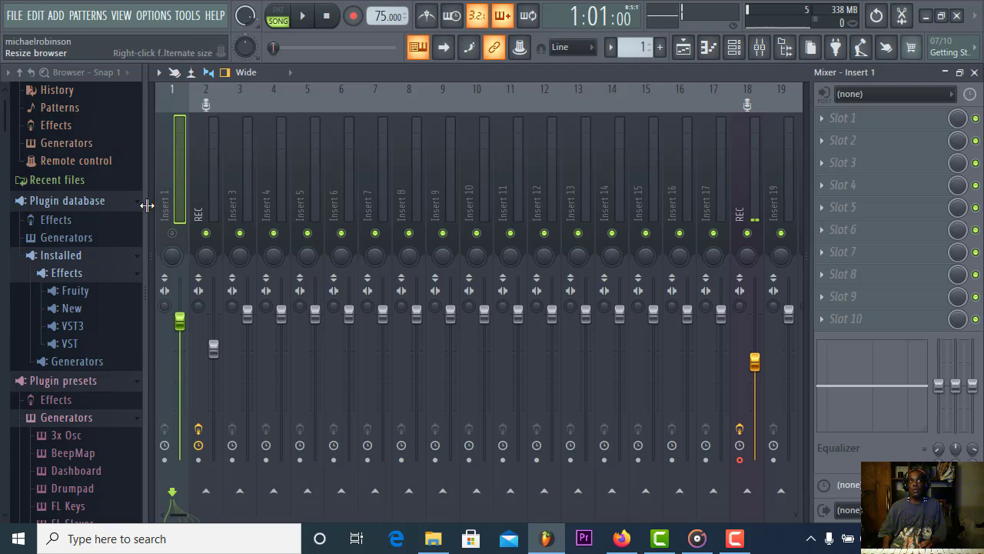
{"action": "left_click", "coordinate": [154, 206]}
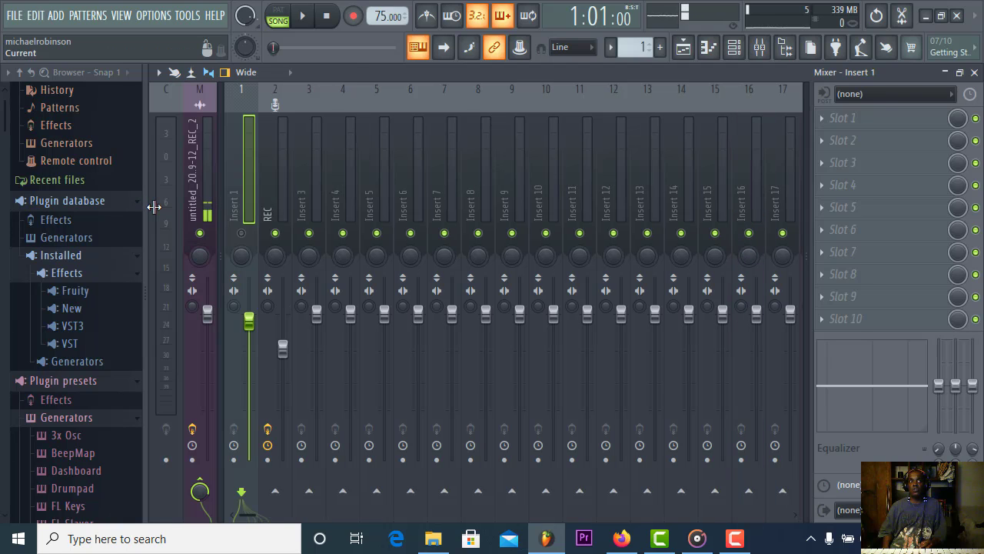
{"action": "left_click", "coordinate": [202, 175]}
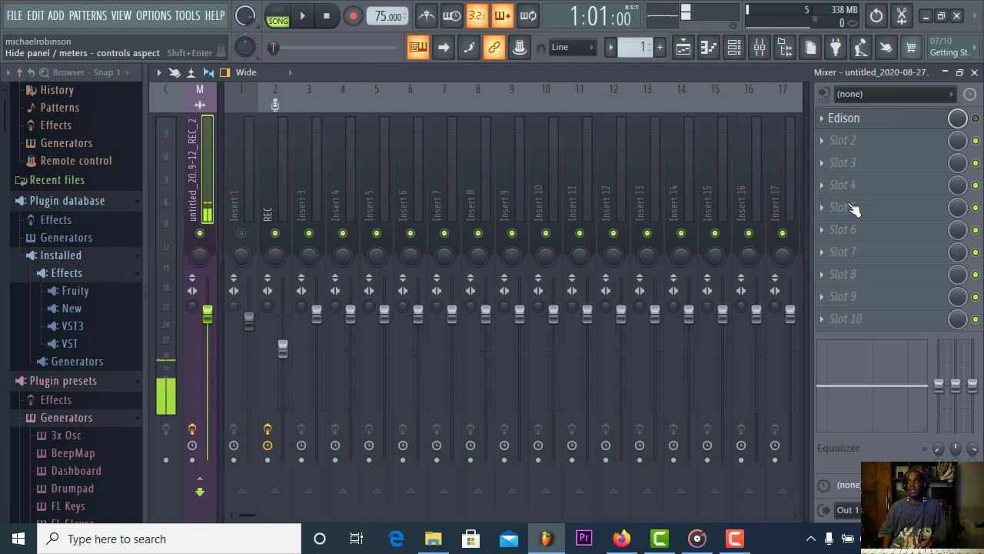
{"action": "left_click", "coordinate": [837, 275]}
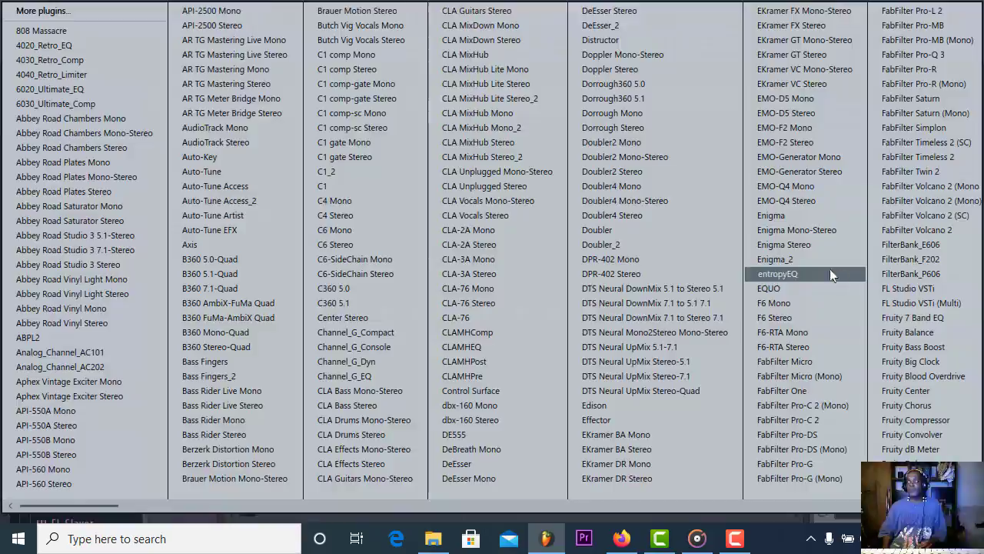
{"action": "scroll", "coordinate": [829, 261], "scroll_direction": "down", "scroll_amount": 10}
{"action": "scroll", "coordinate": [827, 229], "scroll_direction": "down", "scroll_amount": 15}
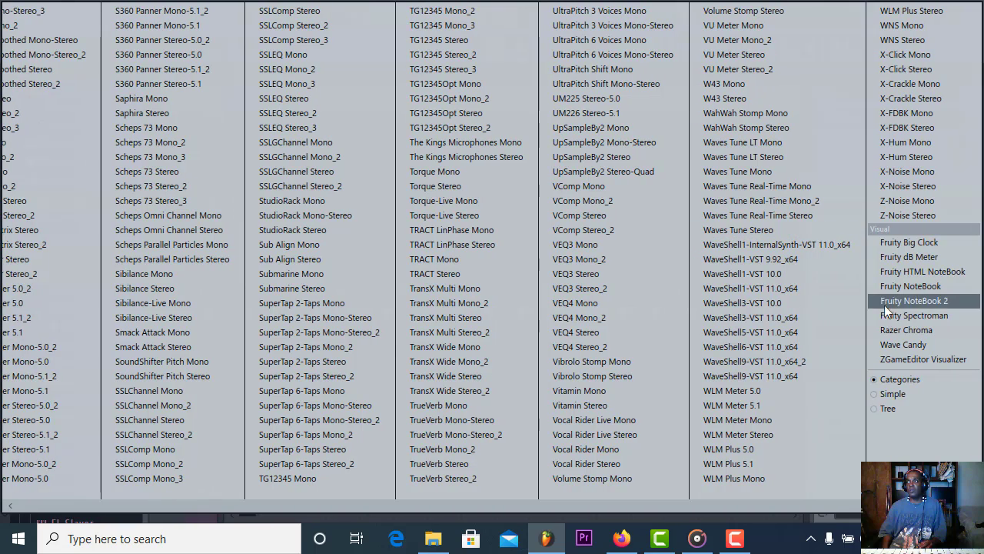
{"action": "left_click", "coordinate": [882, 256]}
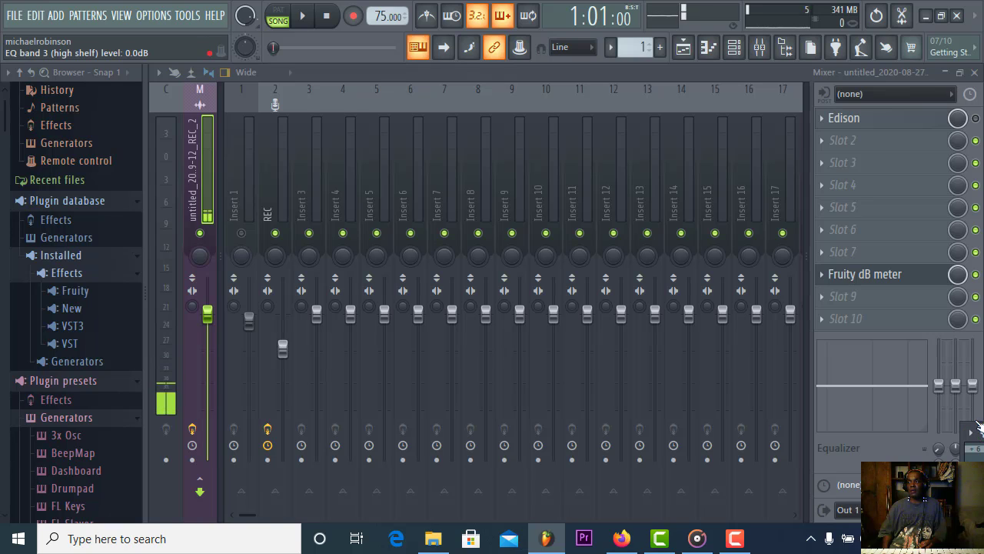
Enlarge the Fruity dB meter window, move it over the mixer, and test it during playback.
{"action": "left_click_drag", "start_coordinate": [975, 421], "coordinate": [974, 343]}
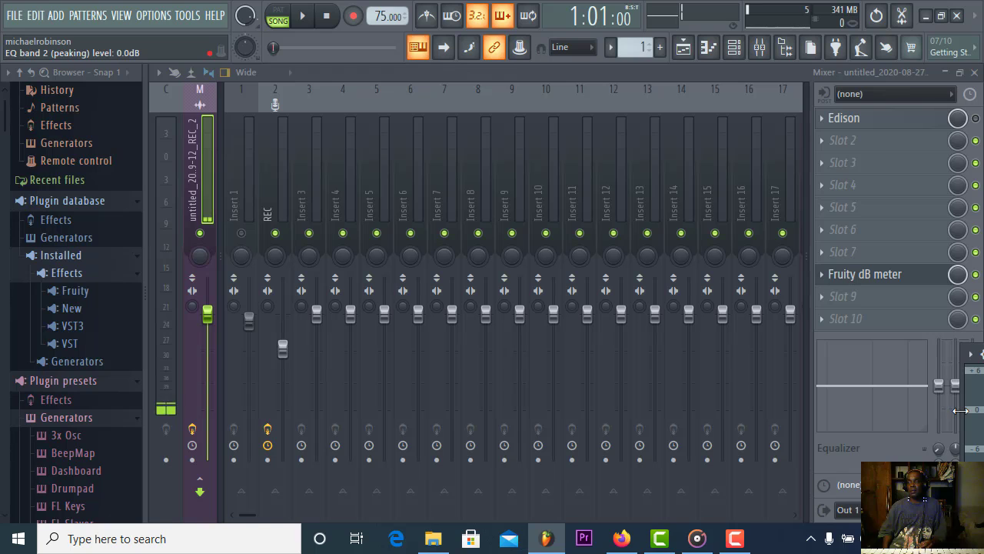
{"action": "left_click_drag", "start_coordinate": [960, 411], "coordinate": [752, 386]}
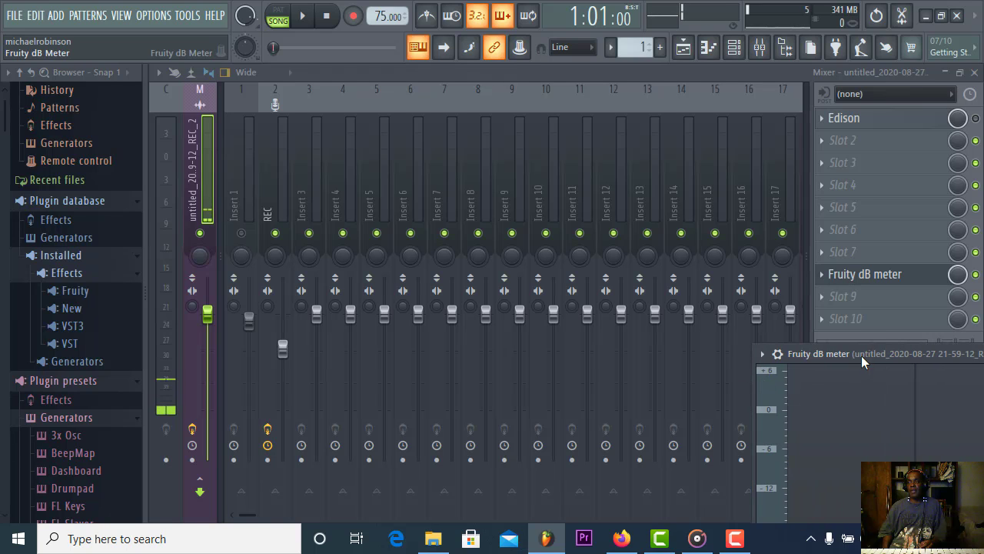
{"action": "left_click_drag", "start_coordinate": [859, 365], "coordinate": [724, 148]}
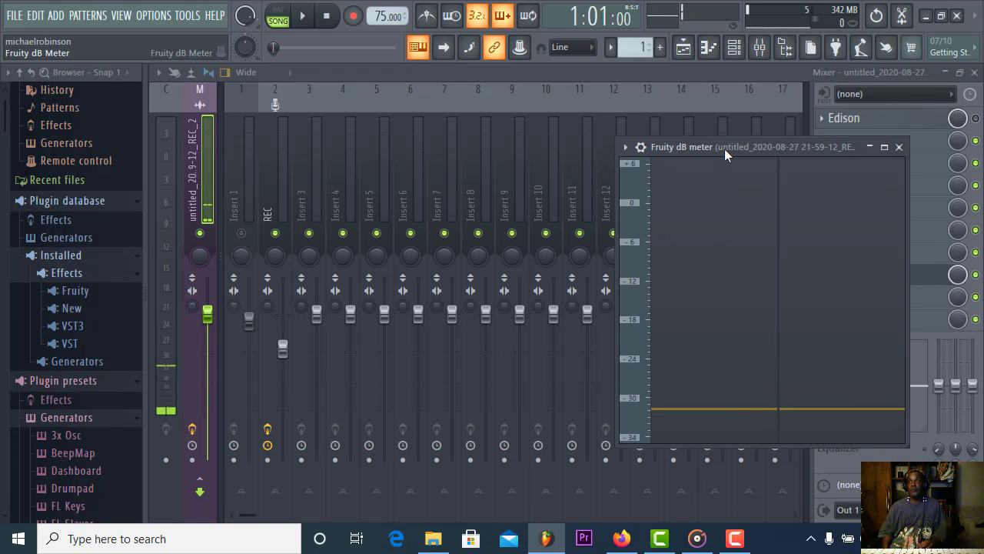
{"action": "left_click", "coordinate": [303, 18]}
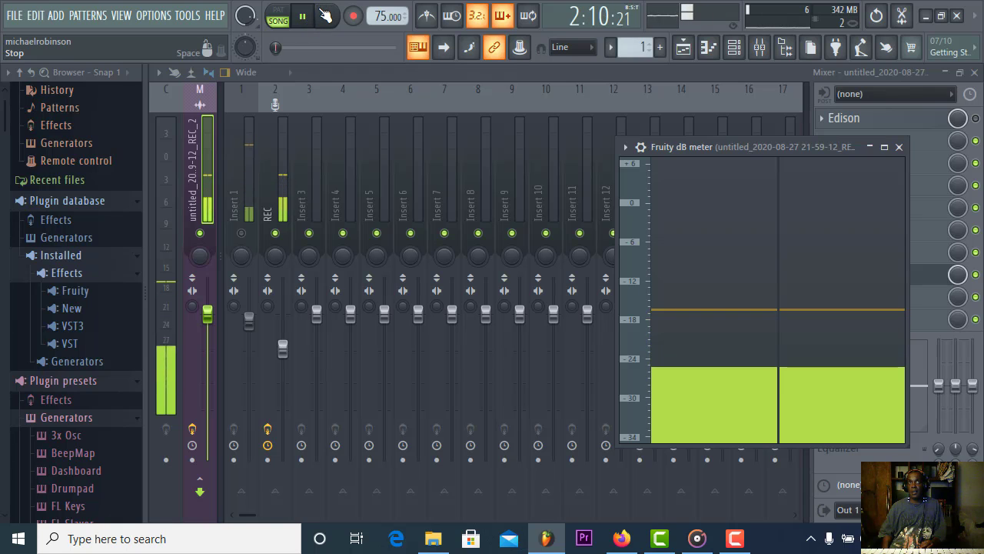
{"action": "left_click", "coordinate": [326, 15]}
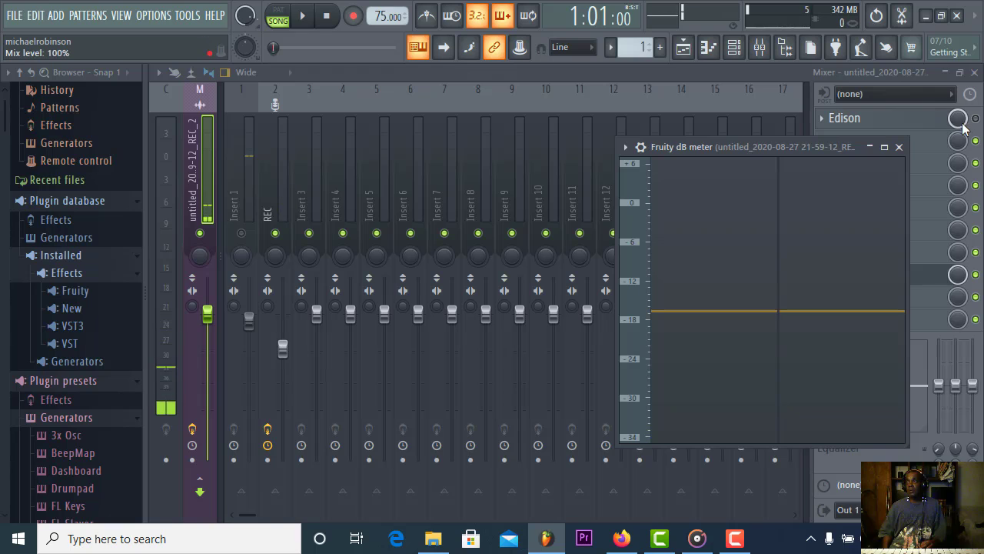
Recheck the dB meter with another play/stop, then reopen it from the Master track.
{"action": "left_click", "coordinate": [898, 146]}
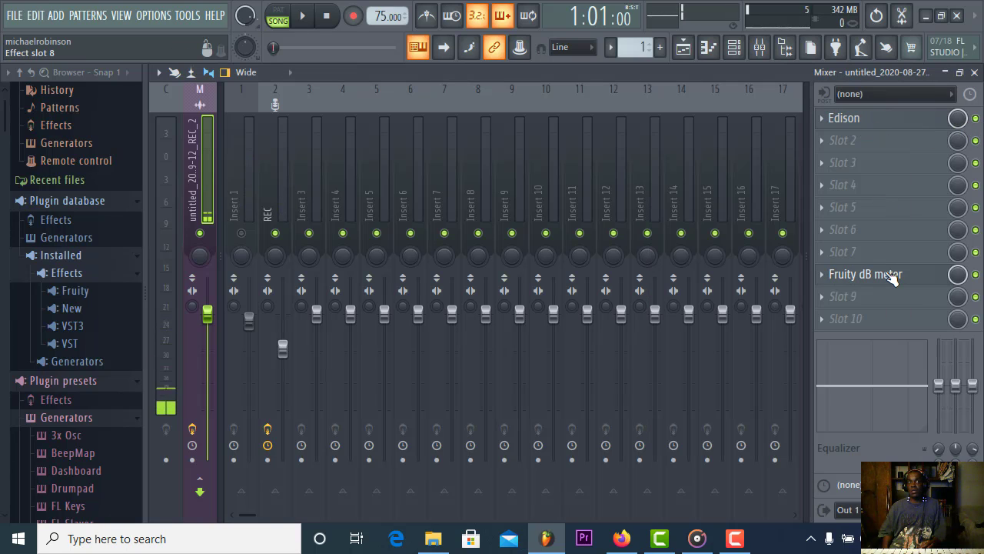
{"action": "left_click", "coordinate": [892, 279]}
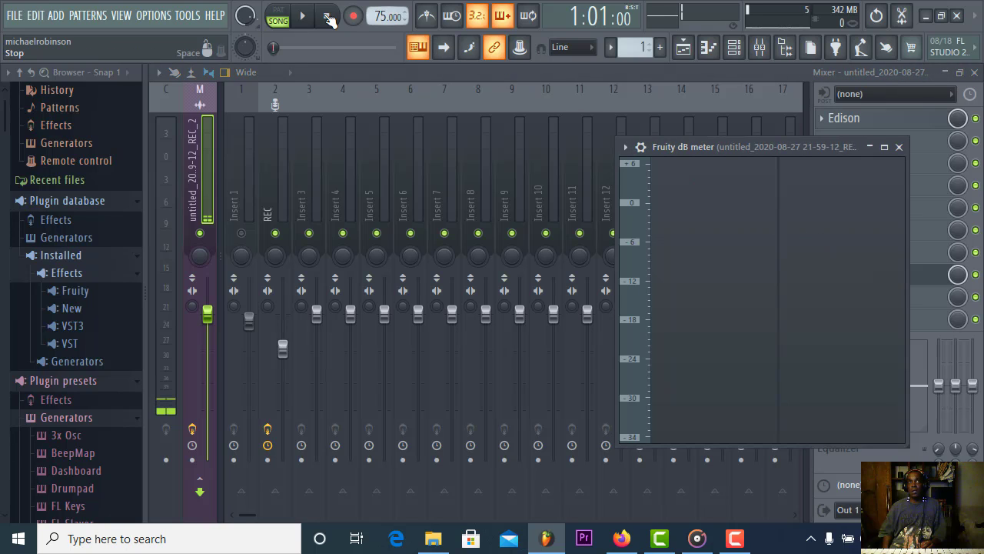
{"action": "left_click", "coordinate": [312, 18]}
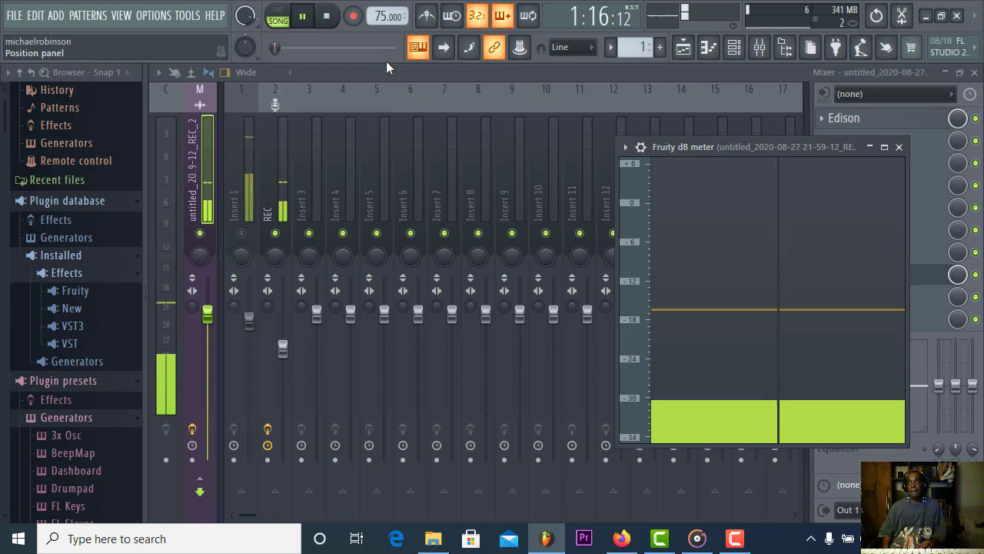
{"action": "left_click", "coordinate": [326, 16]}
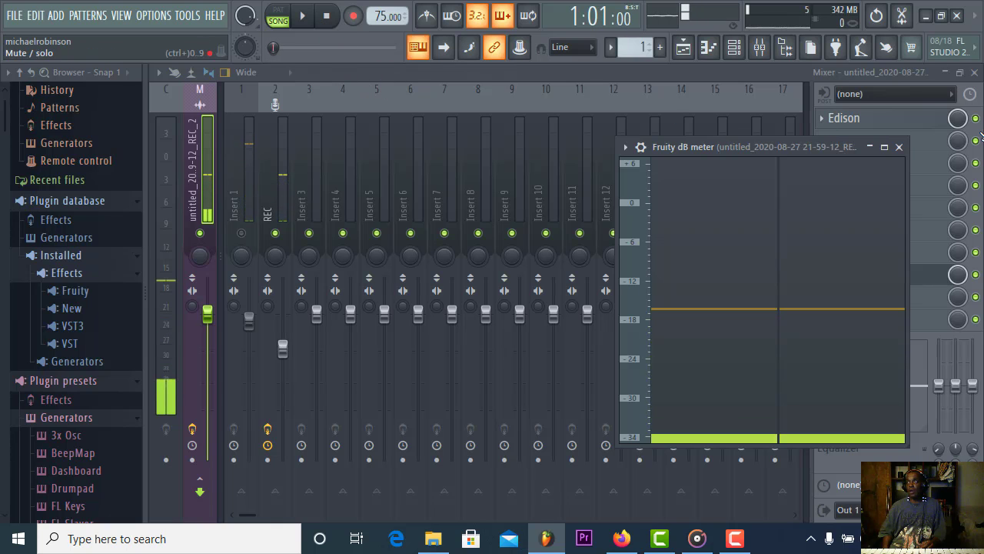
{"action": "left_click", "coordinate": [899, 146]}
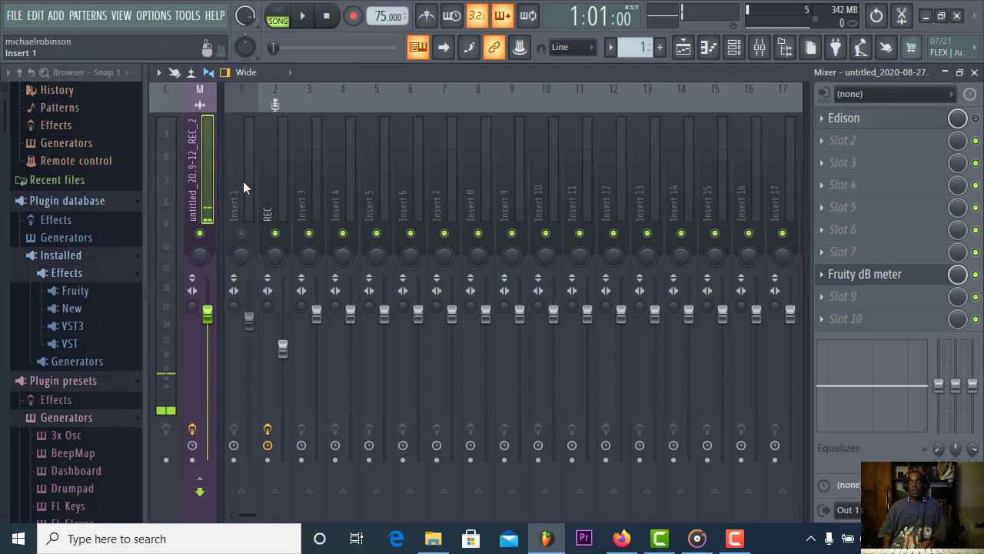
{"action": "left_click", "coordinate": [278, 182]}
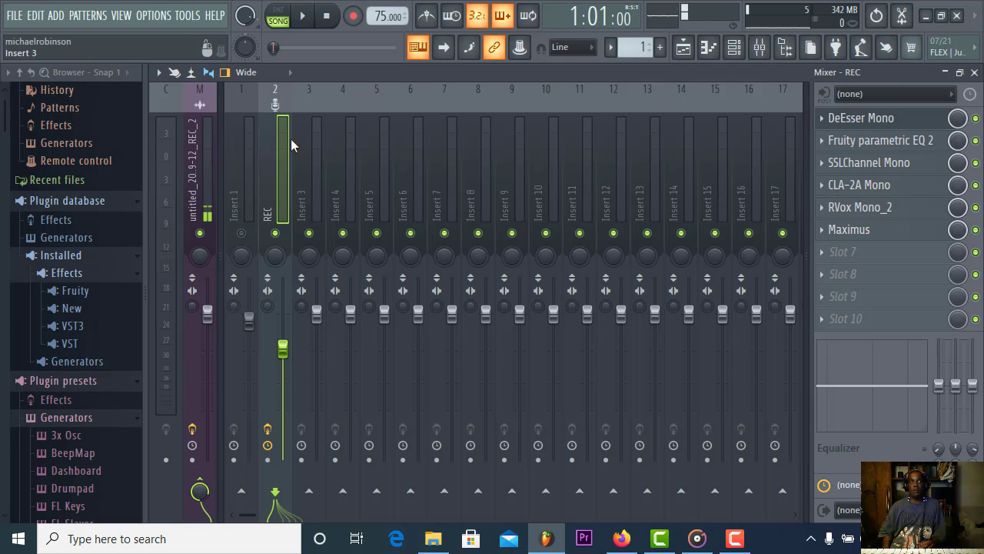
{"action": "left_click", "coordinate": [192, 161]}
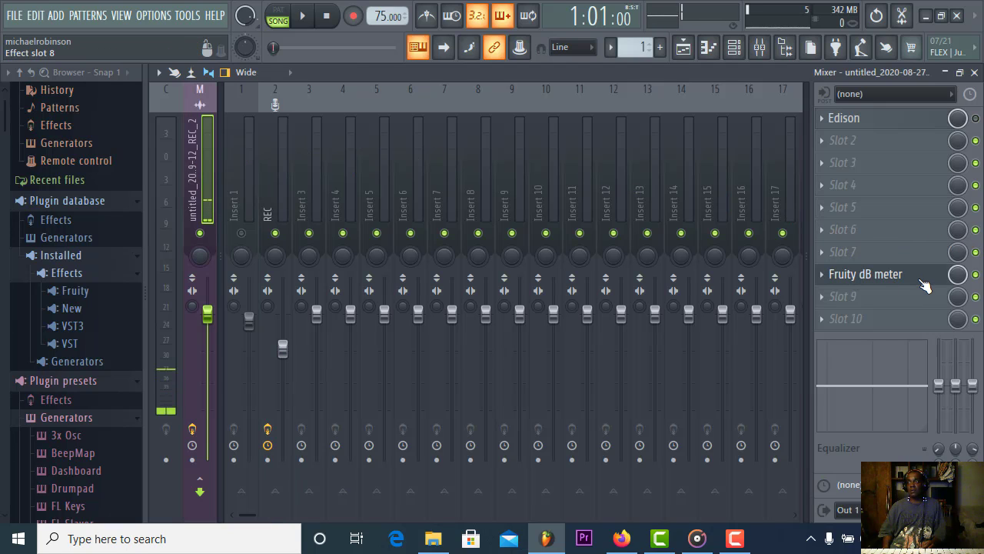
{"action": "left_click", "coordinate": [925, 286]}
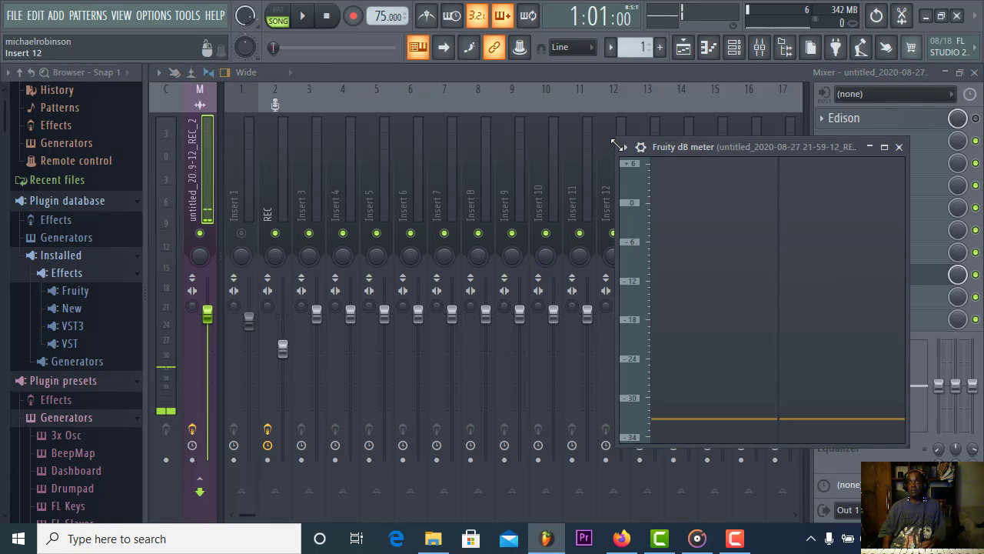
Set the dB meter to Detached and move it down and left.
{"action": "left_click", "coordinate": [625, 146]}
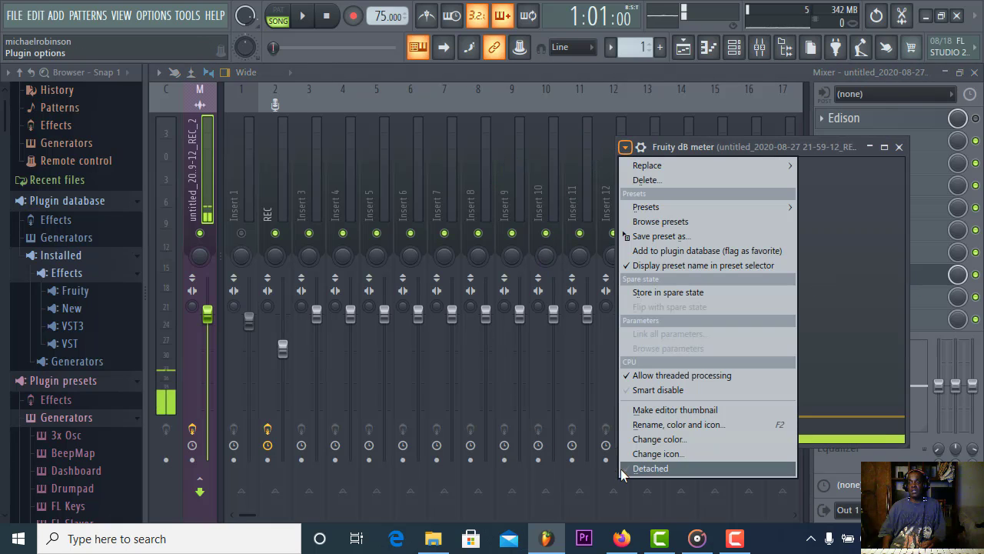
{"action": "left_click", "coordinate": [649, 469]}
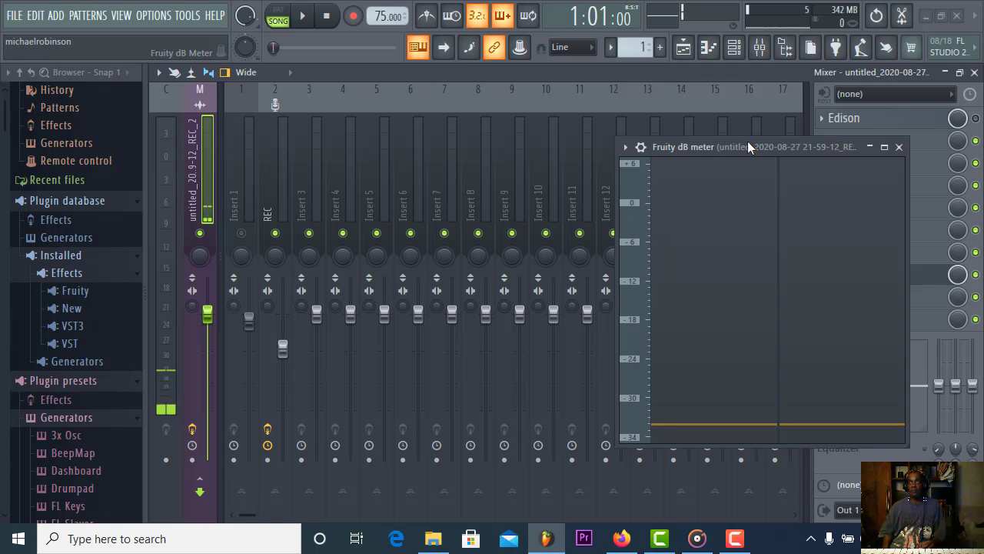
{"action": "left_click_drag", "start_coordinate": [747, 142], "coordinate": [721, 175]}
Select the REC insert, bypass DeEsser Mono, and play to monitor levels.
{"action": "left_click", "coordinate": [282, 152]}
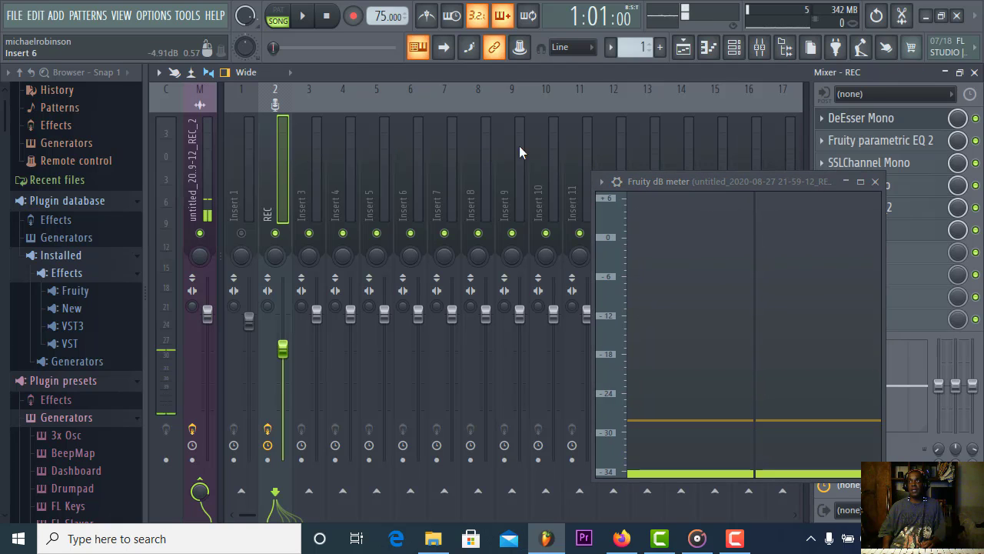
{"action": "left_click", "coordinate": [975, 120]}
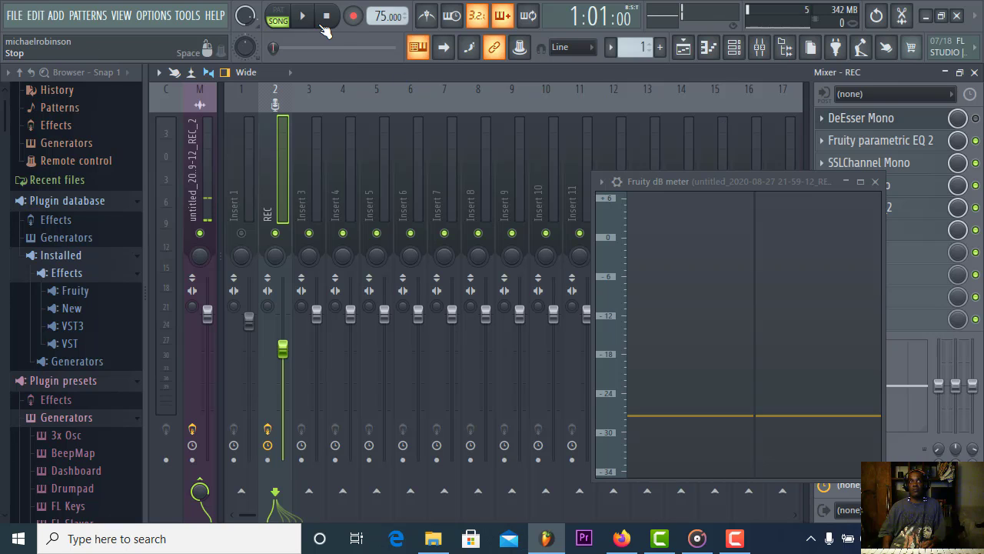
{"action": "left_click", "coordinate": [304, 17]}
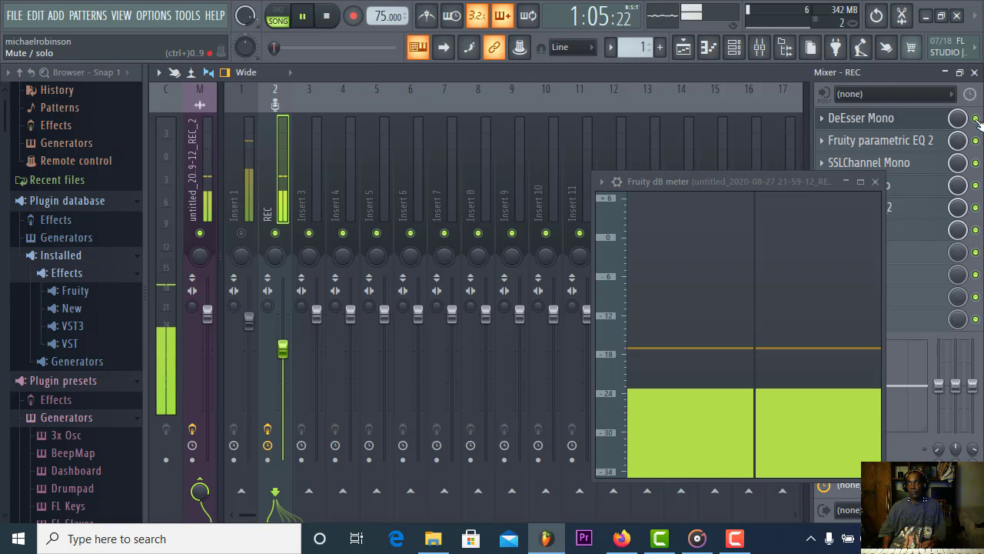
Place the DeEsser Mono window up-left beside the dB meter, stop playback, and lower the meter.
{"action": "left_click", "coordinate": [931, 121]}
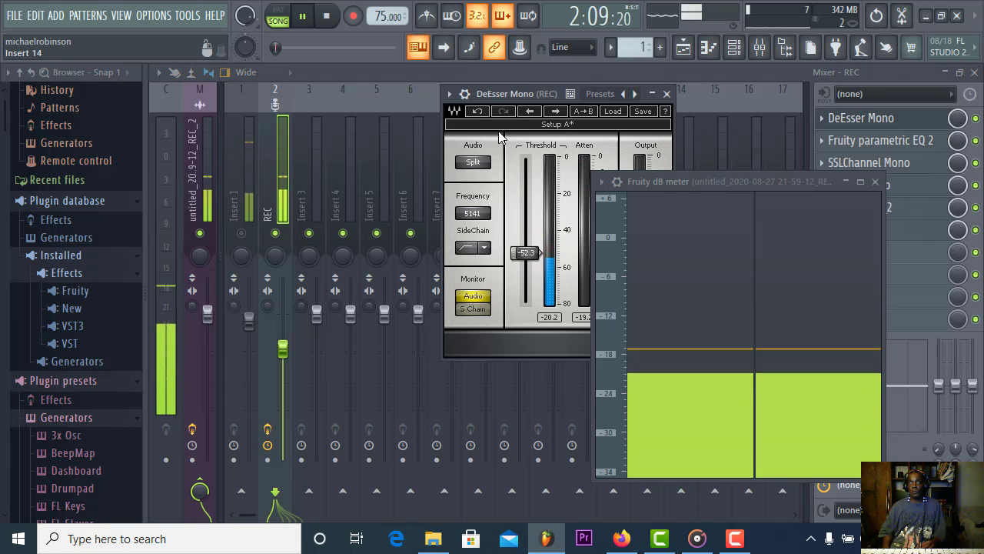
{"action": "left_click_drag", "start_coordinate": [501, 92], "coordinate": [420, 72]}
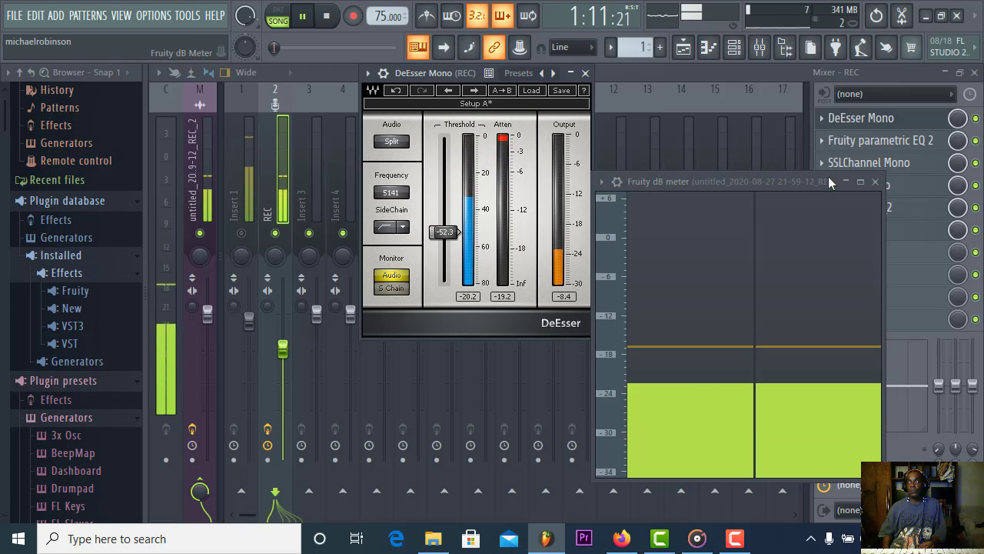
{"action": "left_click", "coordinate": [327, 21]}
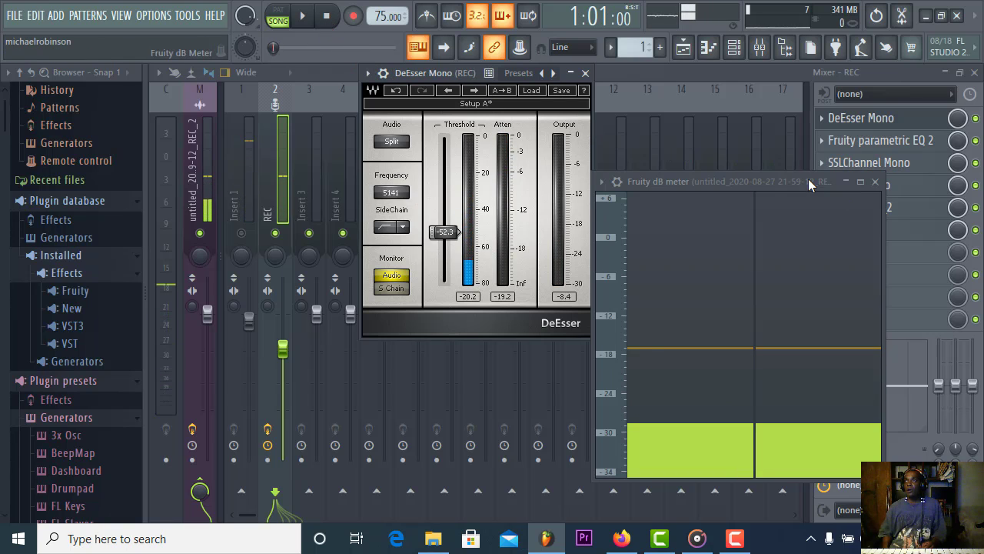
{"action": "left_click_drag", "start_coordinate": [772, 179], "coordinate": [773, 285]}
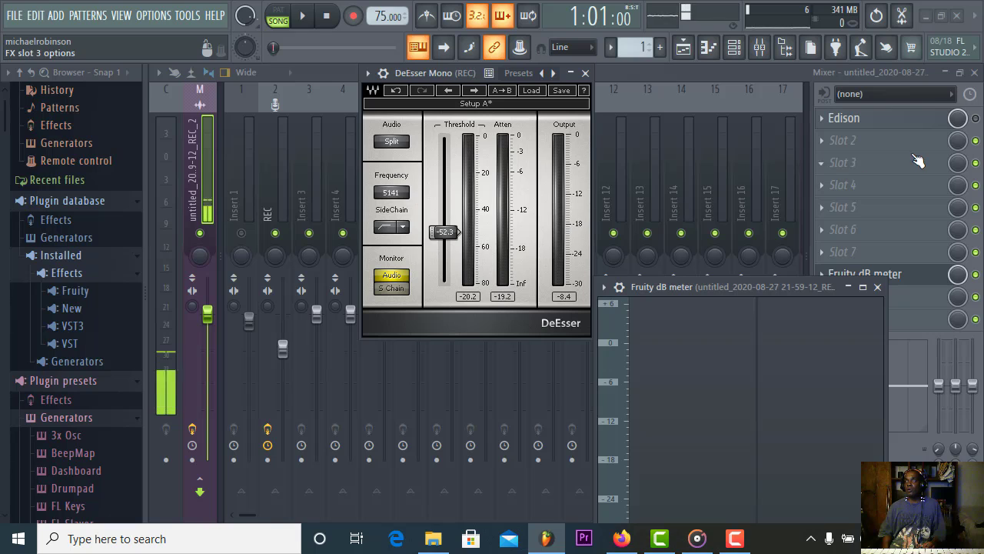
Play the song with the REC insert's SSLChannel Mono window open and moved left, then close it.
{"action": "left_click", "coordinate": [279, 134]}
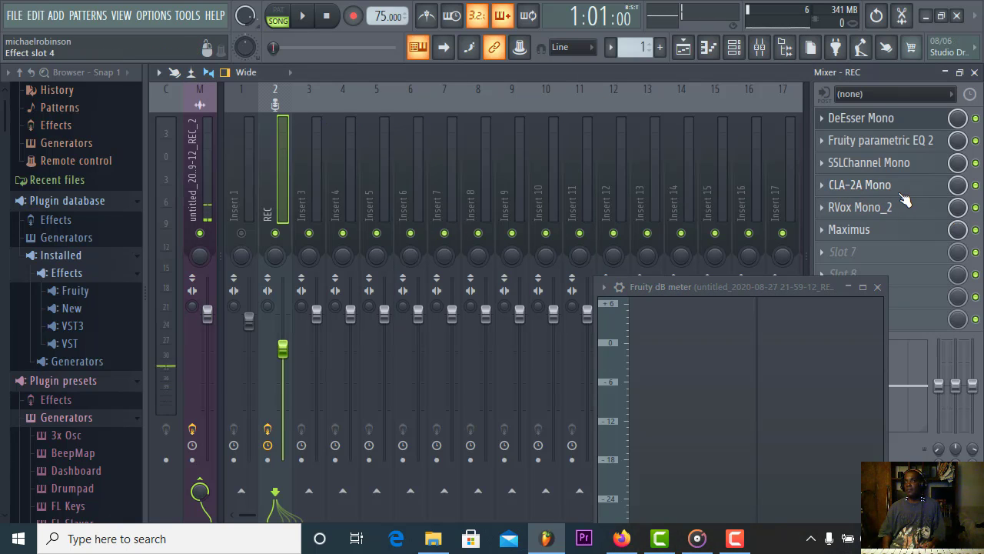
{"action": "left_click", "coordinate": [910, 164]}
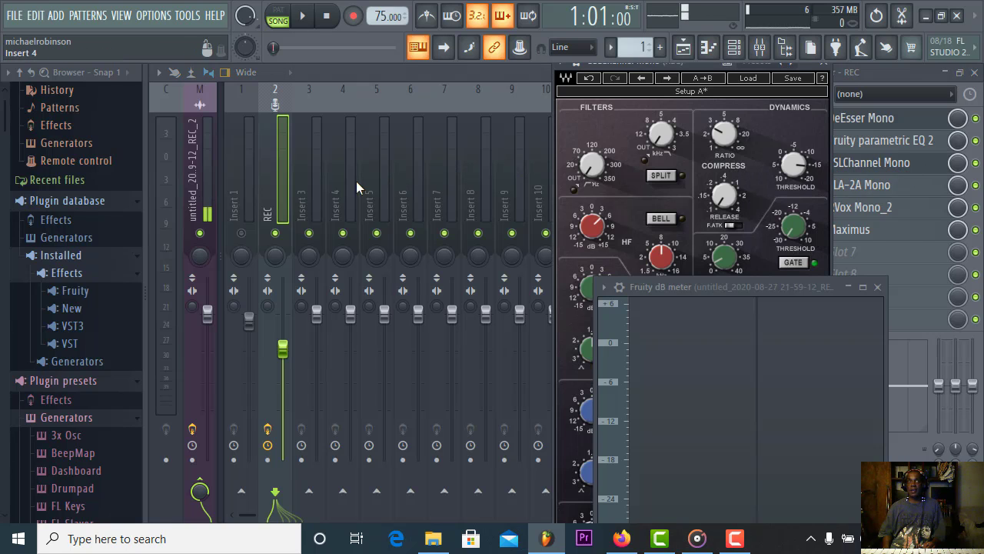
{"action": "left_click", "coordinate": [303, 17]}
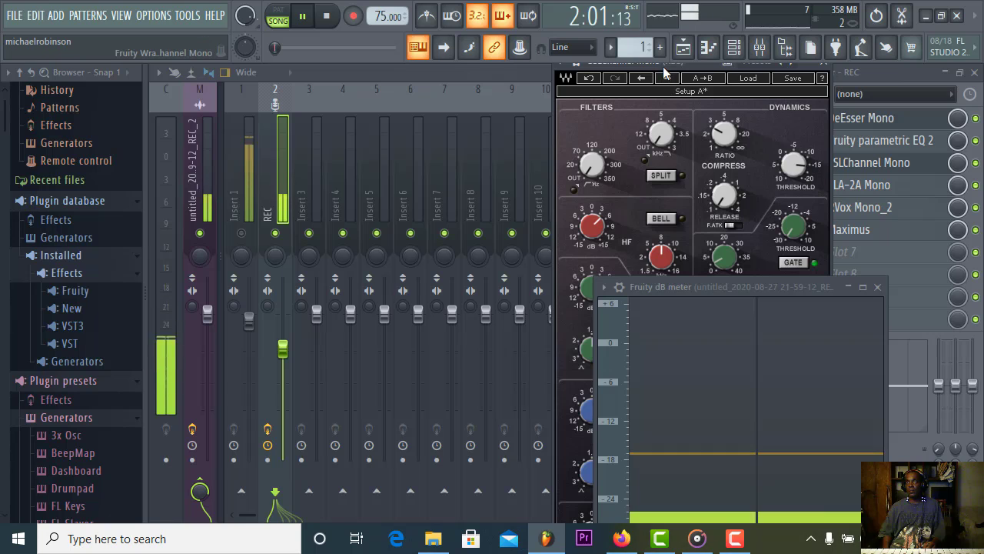
{"action": "left_click_drag", "start_coordinate": [664, 68], "coordinate": [435, 54]}
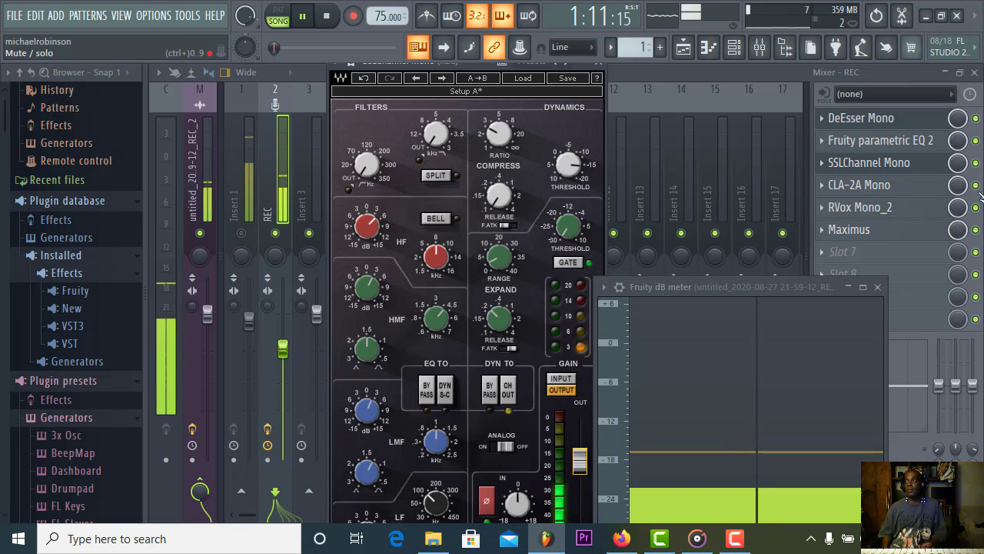
{"action": "key", "text": "Escape"}
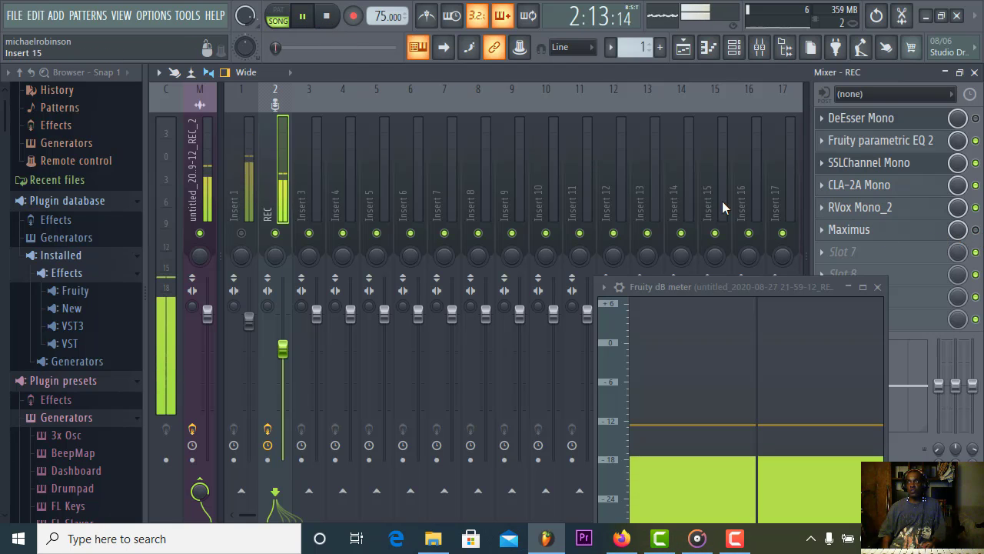
Raise the Maximus post gain to about 3.3 dB, settle it near 0.3 dB, and close Maximus.
{"action": "left_click", "coordinate": [853, 236]}
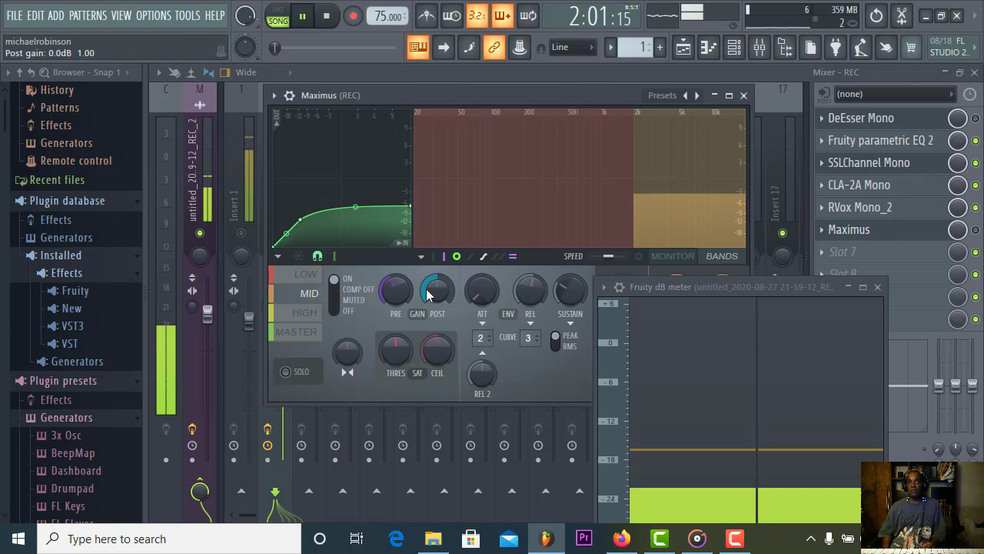
{"action": "left_click_drag", "start_coordinate": [429, 297], "coordinate": [429, 292]}
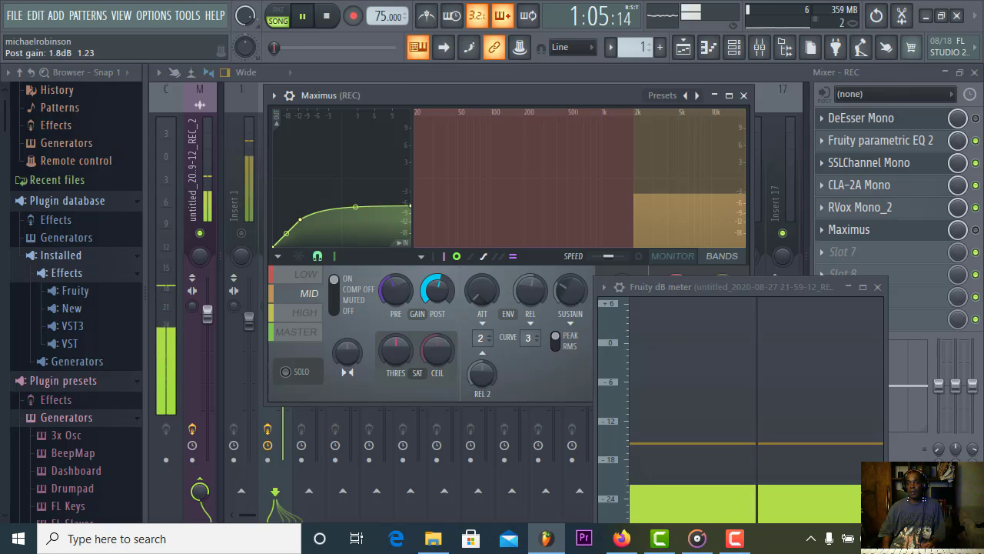
{"action": "left_click_drag", "start_coordinate": [428, 292], "coordinate": [429, 289]}
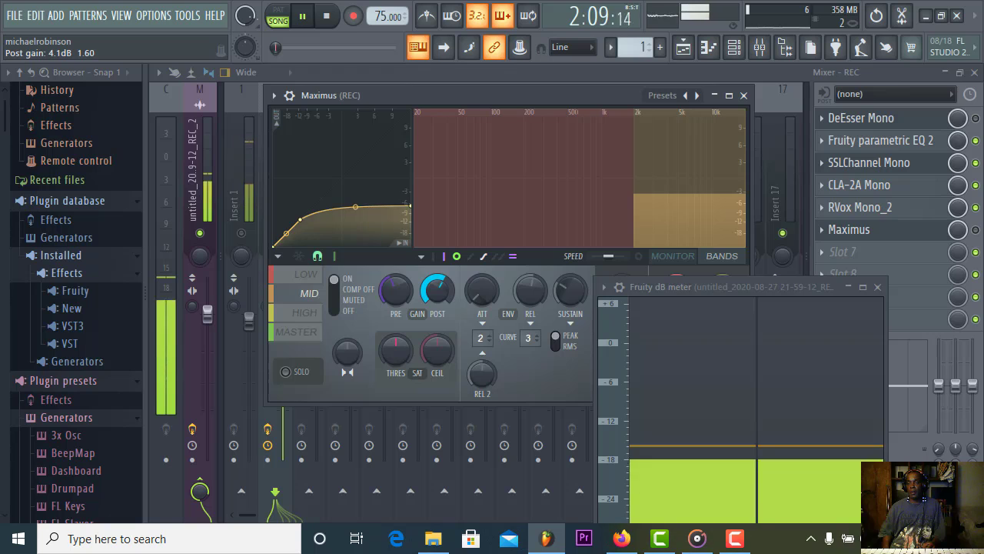
{"action": "left_click_drag", "start_coordinate": [429, 289], "coordinate": [429, 294]}
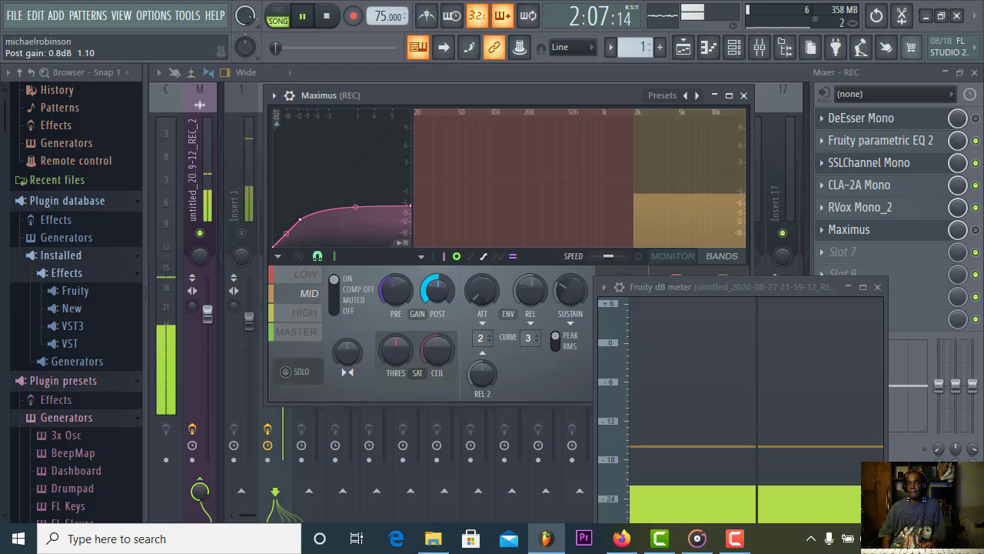
{"action": "left_click_drag", "start_coordinate": [429, 293], "coordinate": [429, 295]}
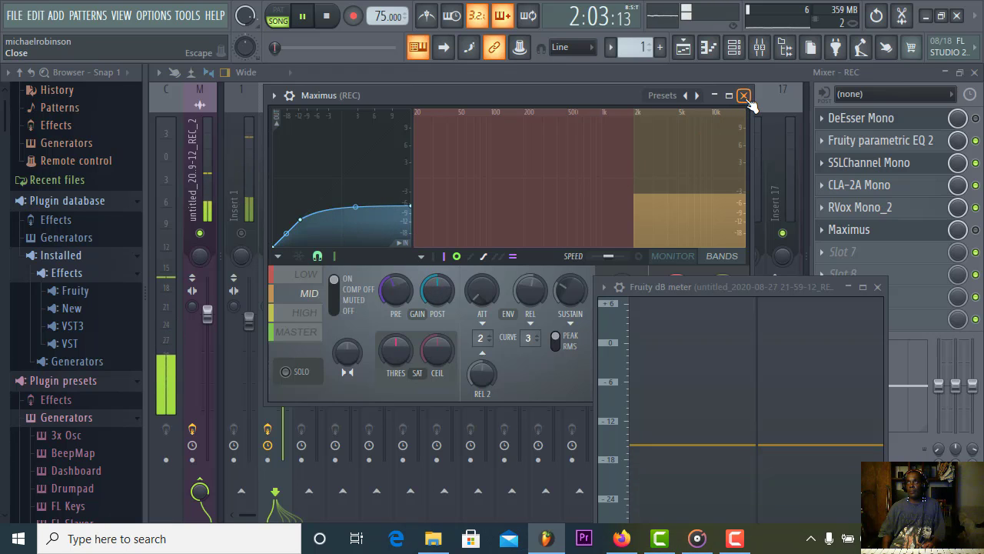
{"action": "left_click", "coordinate": [743, 95]}
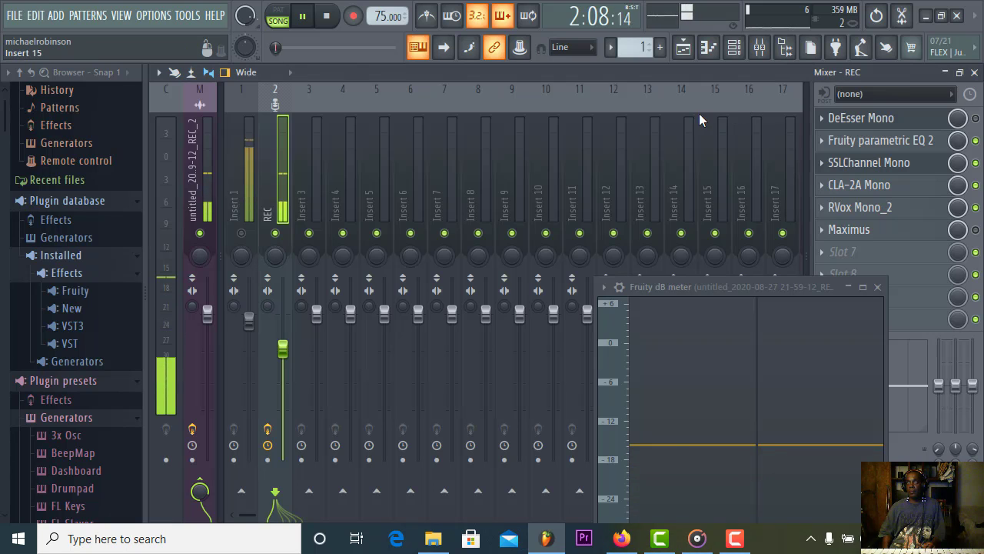
Audition the Maximus settings during playback, then stop and disable Maximus on the REC insert.
{"action": "left_click", "coordinate": [326, 16]}
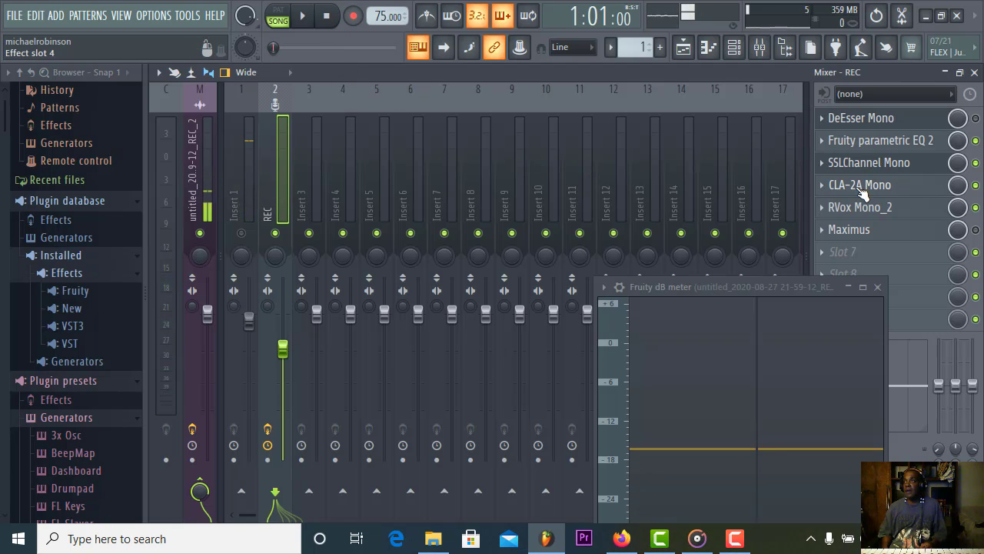
{"action": "left_click", "coordinate": [893, 230]}
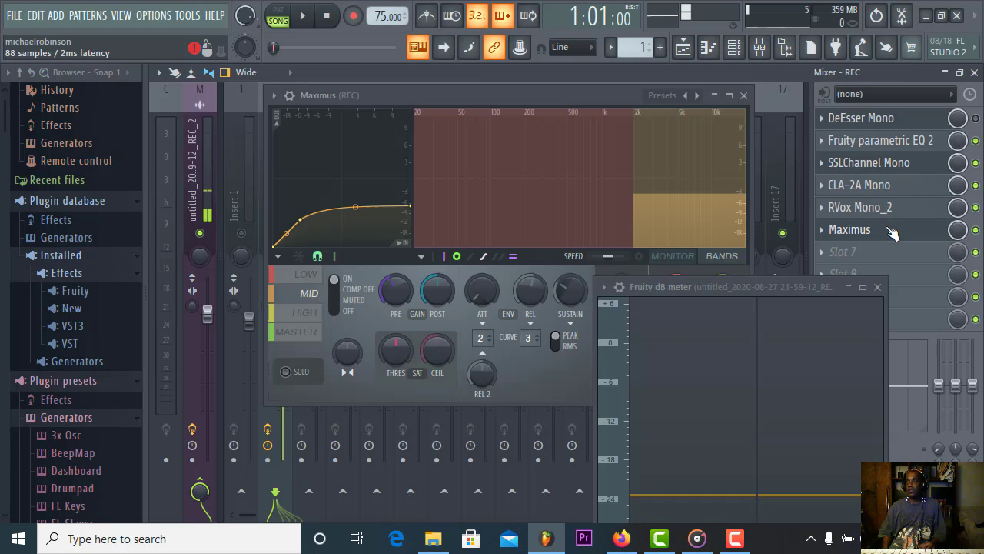
{"action": "left_click", "coordinate": [311, 20]}
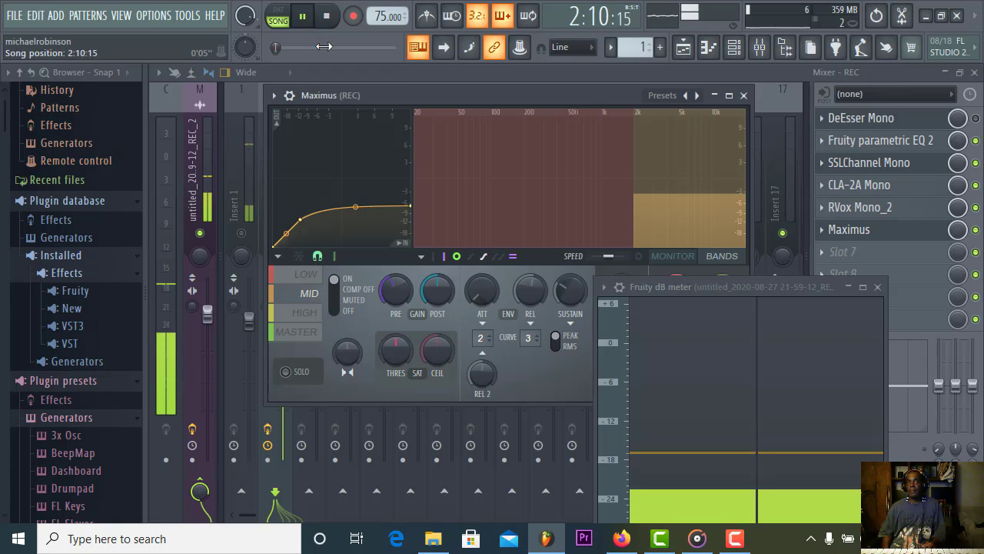
{"action": "left_click", "coordinate": [327, 16]}
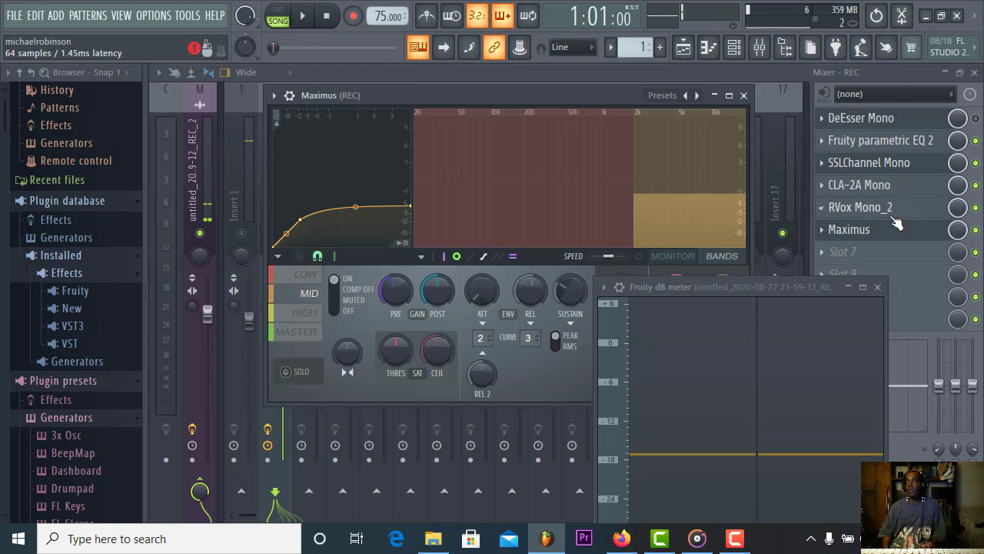
{"action": "left_click", "coordinate": [975, 230]}
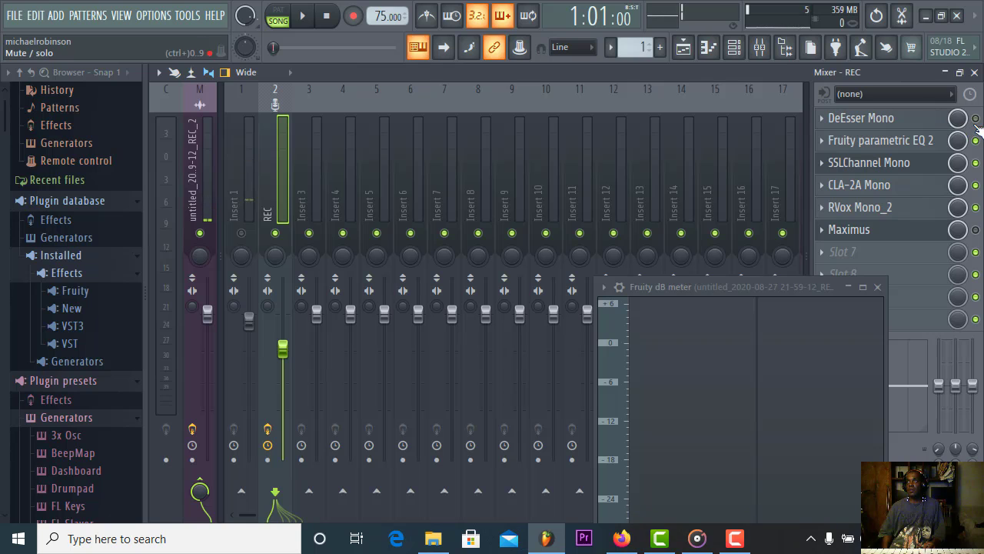
Glance at the DeEsser Mono settings, then nudge the REC fader up to 84% (−3.7 dB).
{"action": "left_click", "coordinate": [916, 125]}
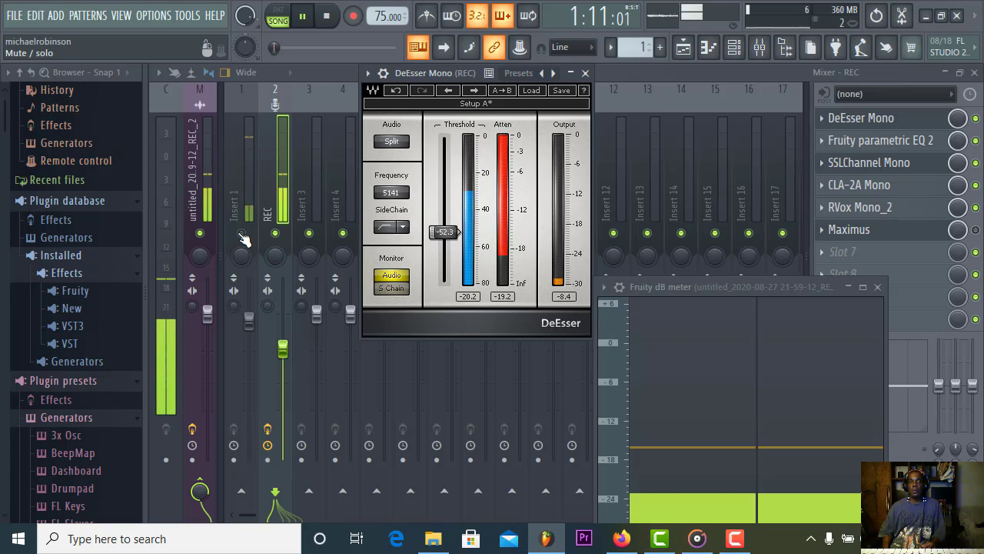
{"action": "key", "text": "Escape"}
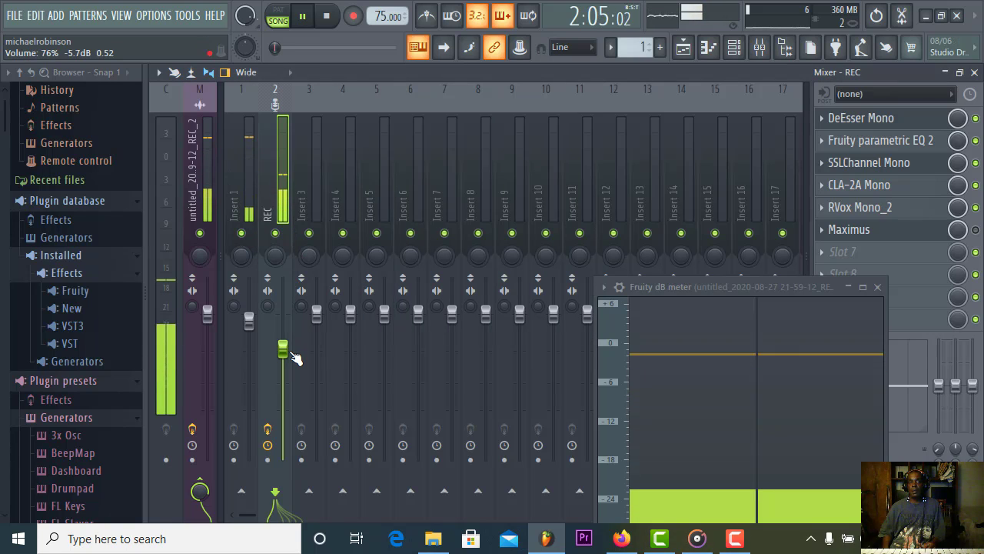
{"action": "left_click_drag", "start_coordinate": [290, 358], "coordinate": [283, 338]}
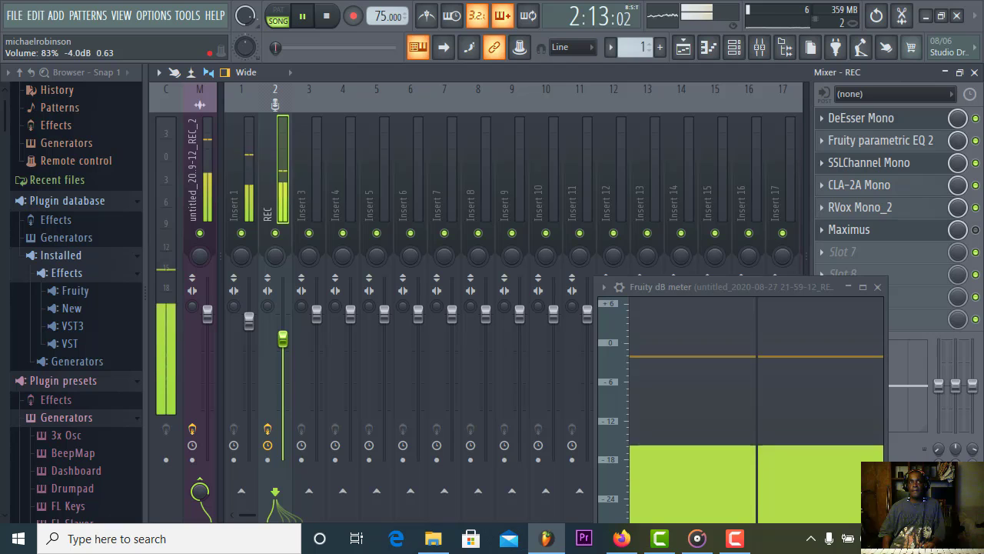
{"action": "left_click_drag", "start_coordinate": [282, 338], "coordinate": [283, 338]}
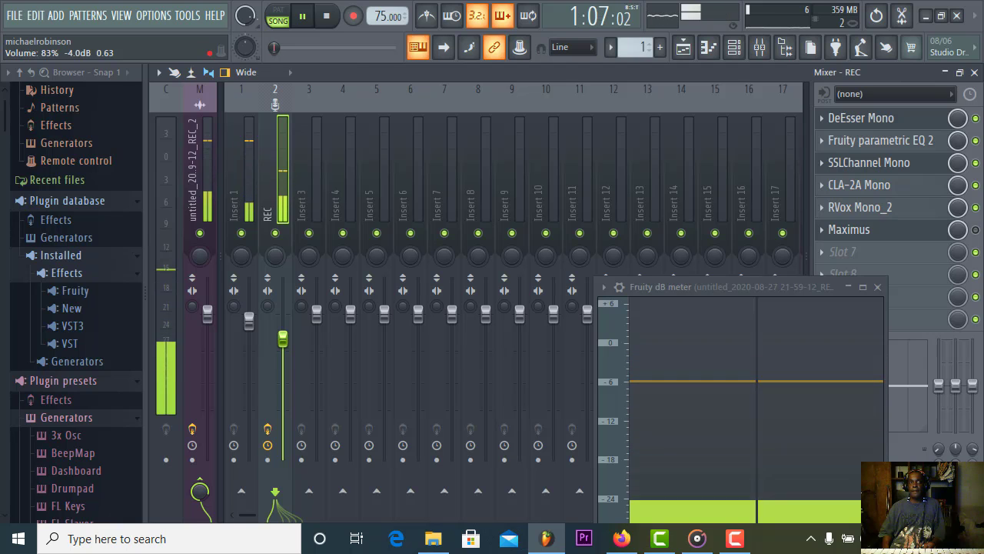
{"action": "left_click_drag", "start_coordinate": [283, 338], "coordinate": [283, 336]}
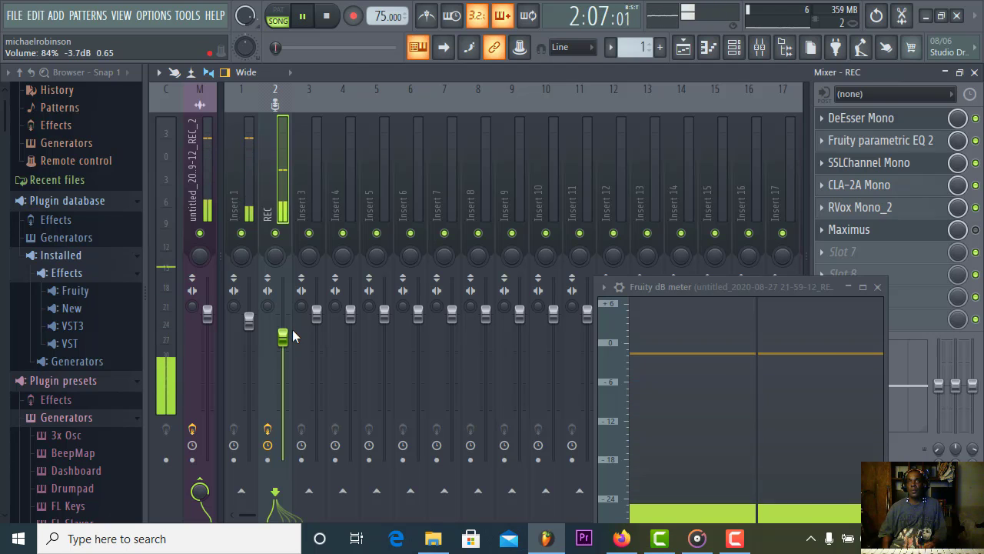
Stop playback with the transport's Stop button, returning to the song start.
{"action": "left_click", "coordinate": [324, 15]}
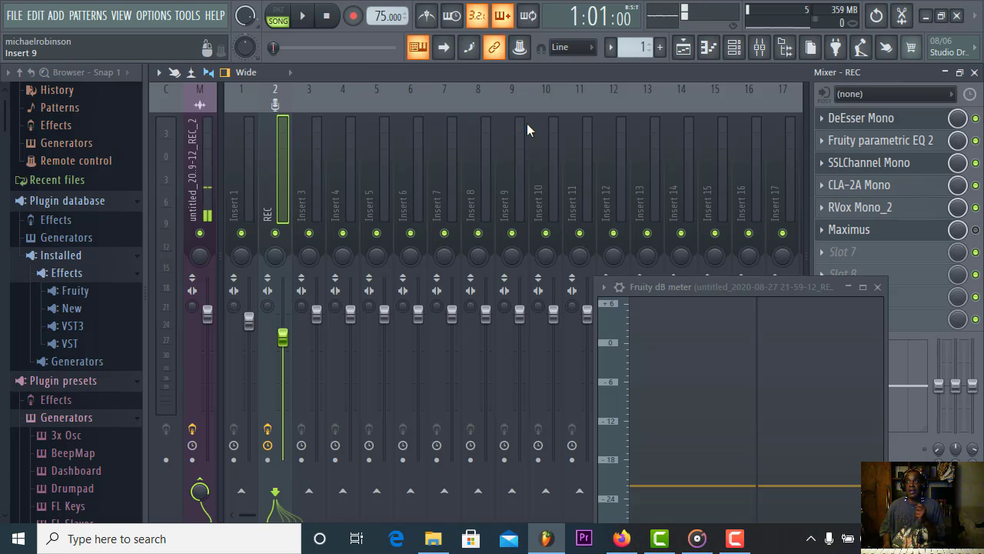
{"action": "left_click", "coordinate": [840, 229]}
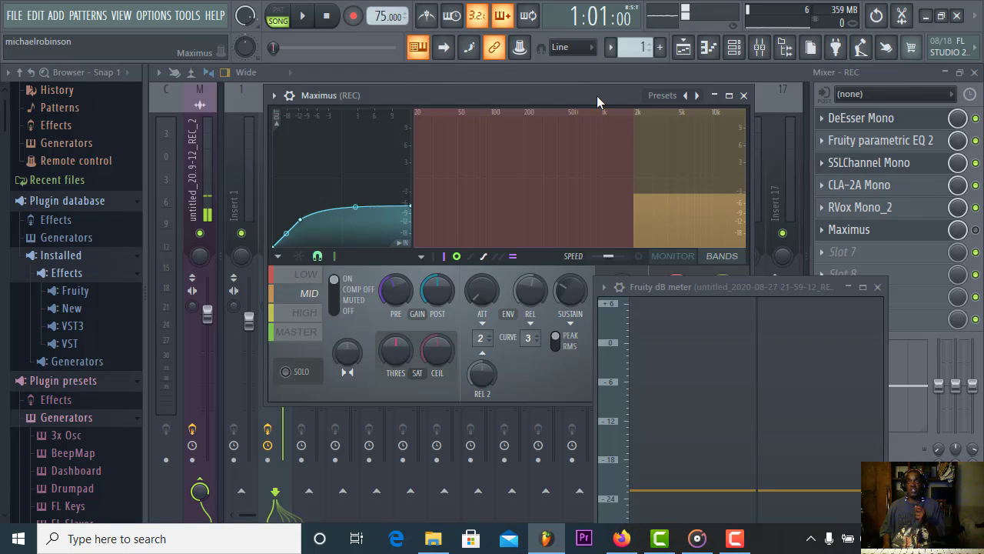
{"action": "left_click_drag", "start_coordinate": [597, 100], "coordinate": [518, 66]}
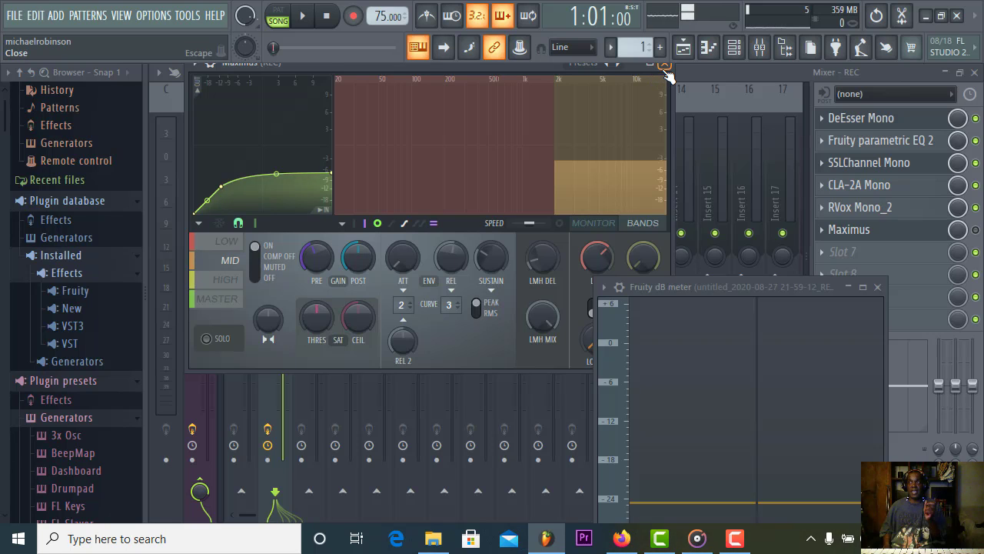
{"action": "left_click", "coordinate": [665, 67]}
{"action": "left_click", "coordinate": [848, 120]}
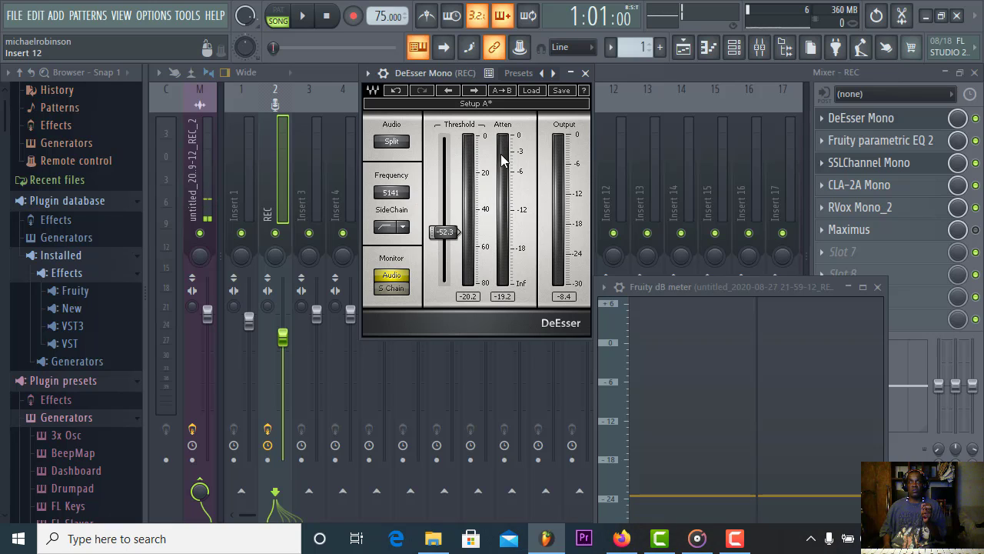
{"action": "left_click", "coordinate": [303, 16]}
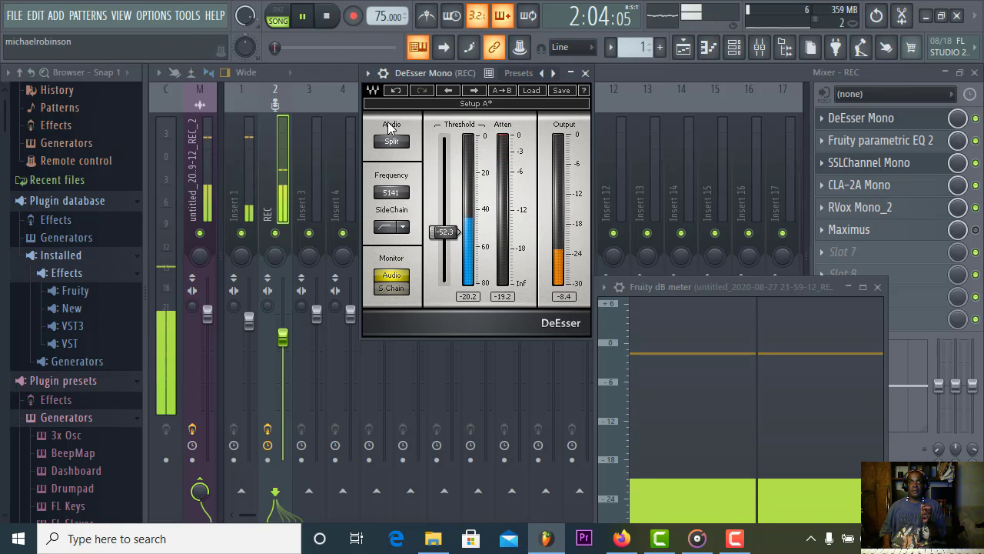
{"action": "left_click", "coordinate": [328, 16]}
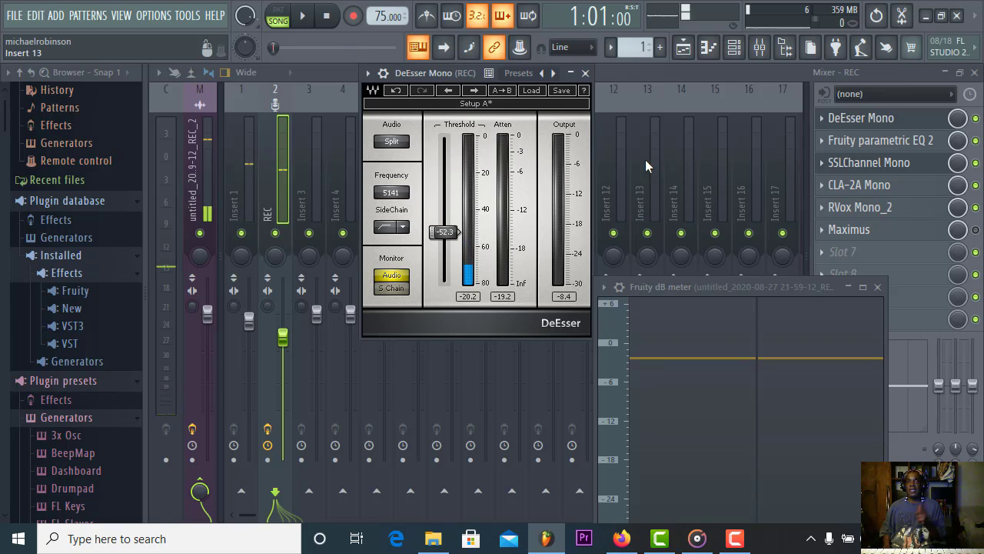
{"action": "left_click", "coordinate": [586, 74]}
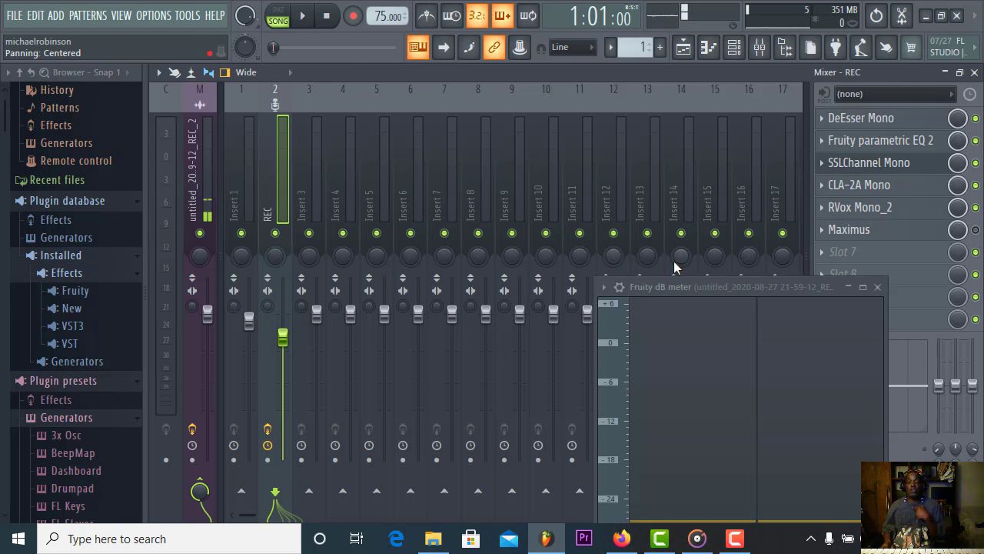
Start song playback so the detached Fruity dB meter shows live REC levels.
{"action": "left_click", "coordinate": [303, 16]}
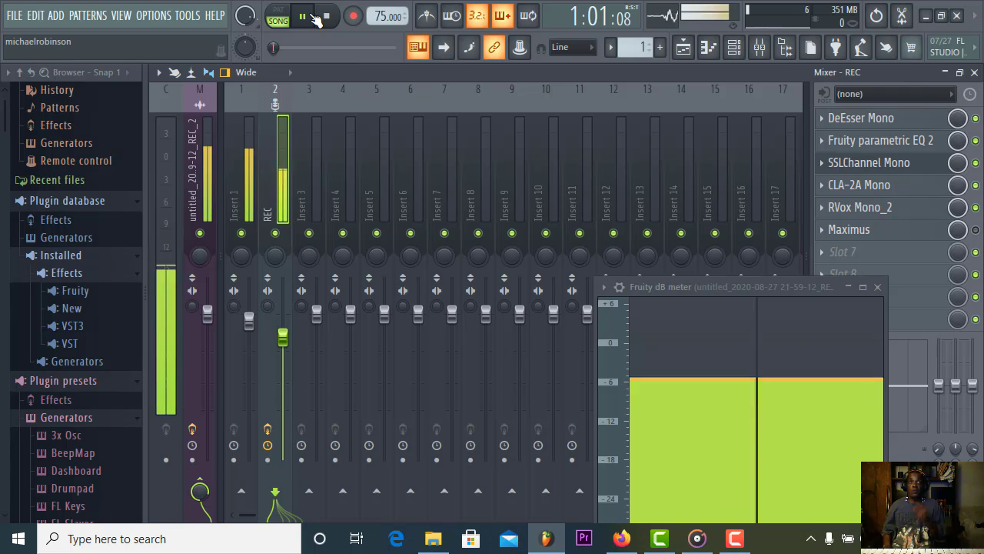